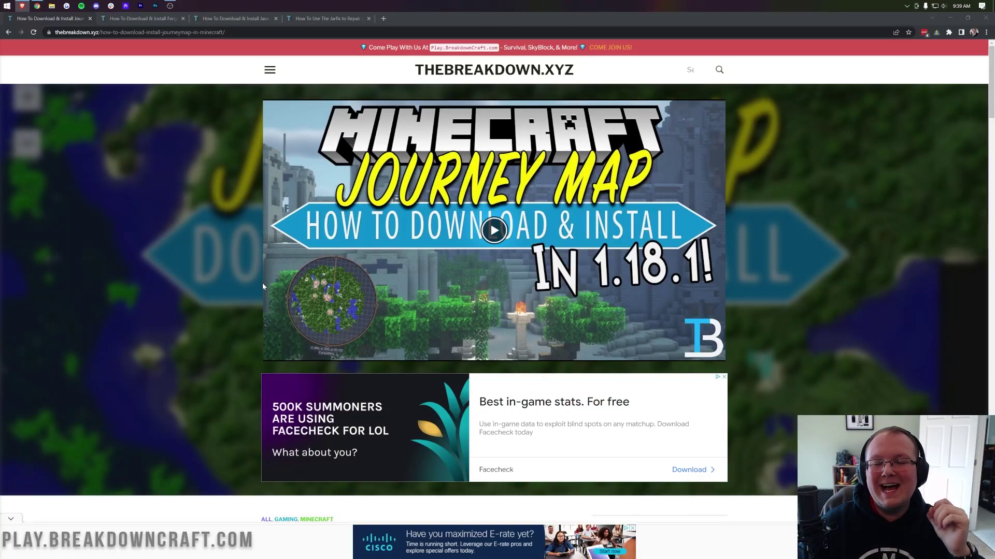
scroll(262, 285, down, 2)
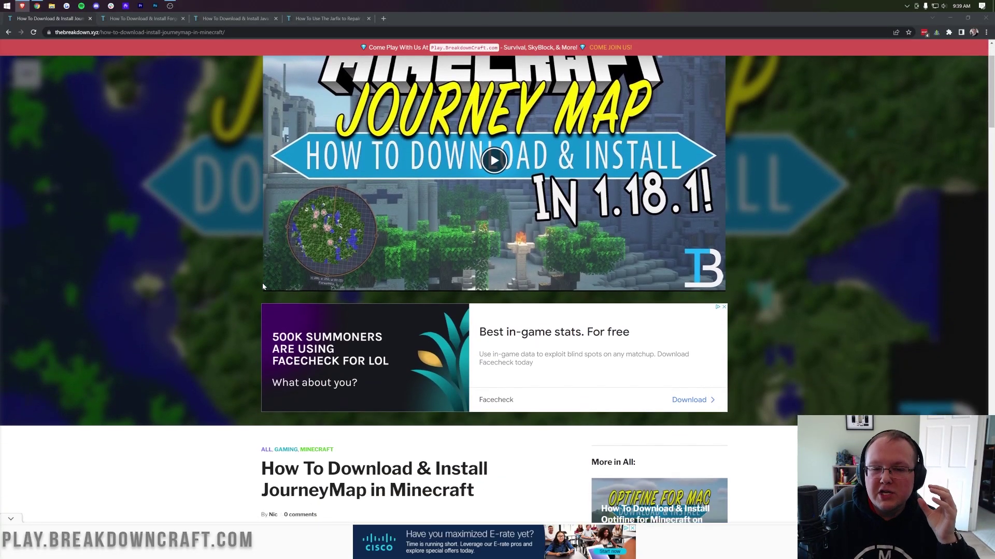
scroll(262, 286, up, 2)
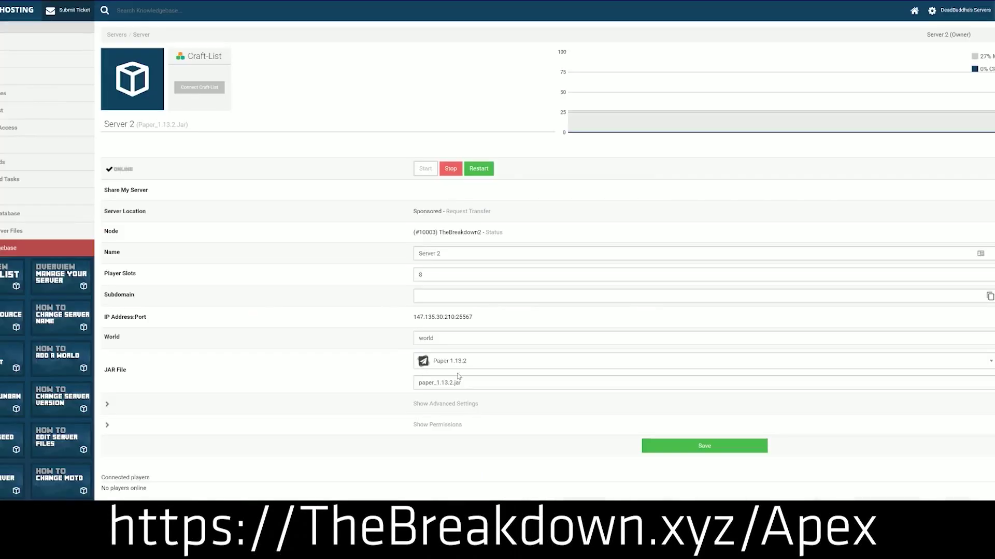
click(469, 363)
scroll(462, 445, down, 5)
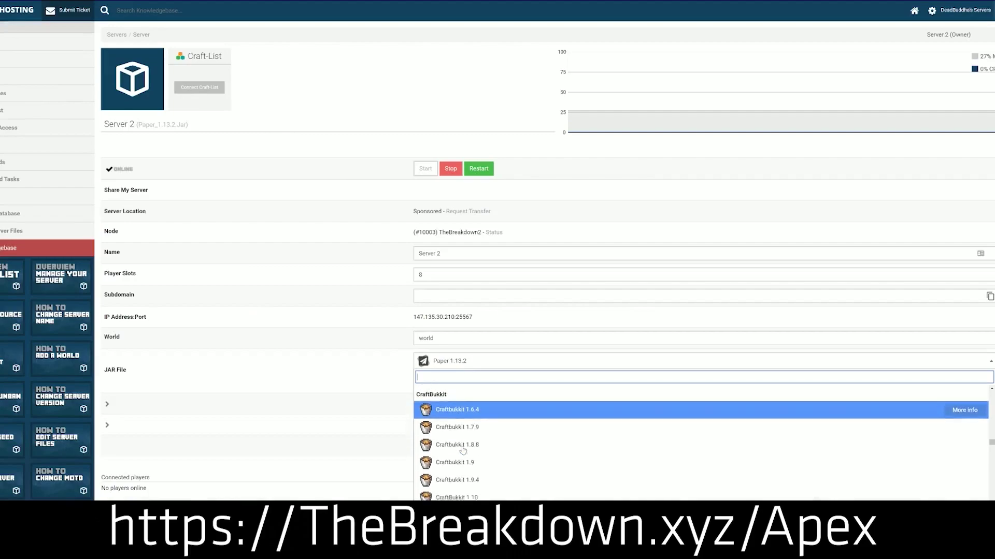
scroll(463, 450, down, 10)
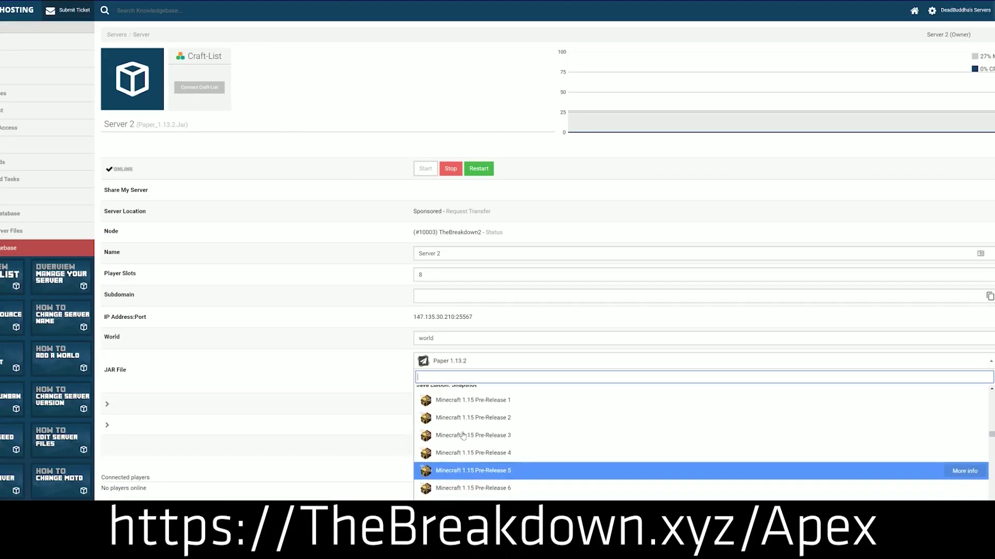
scroll(464, 447, up, 3)
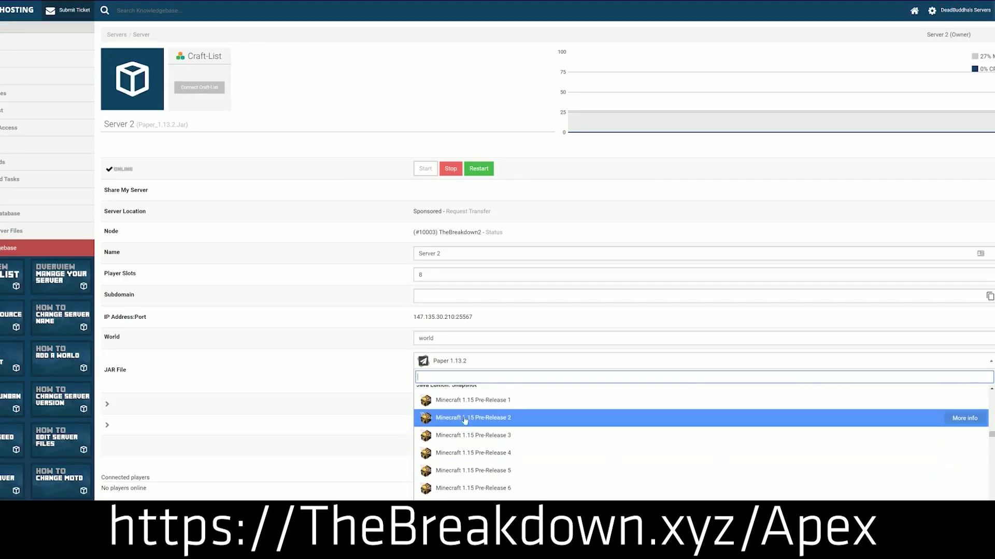
scroll(461, 449, up, 2)
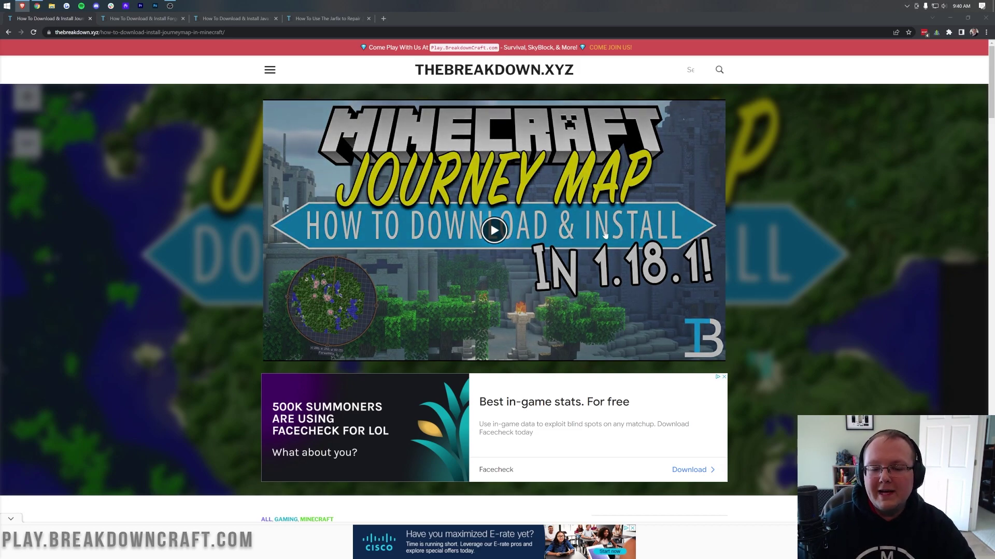
Open the JourneyMap download page from the download link in the JourneyMap installation article.
scroll(516, 284, down, 7)
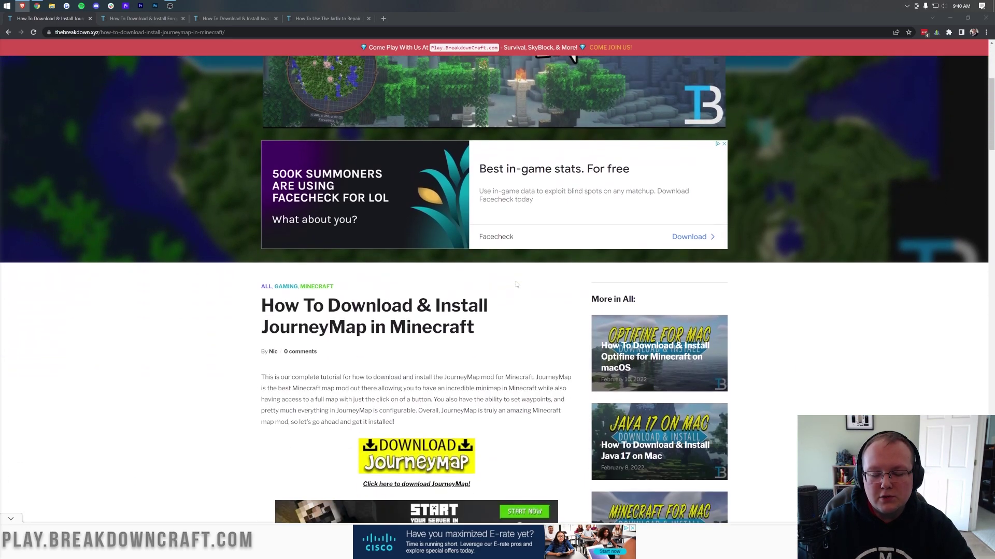
scroll(516, 285, down, 5)
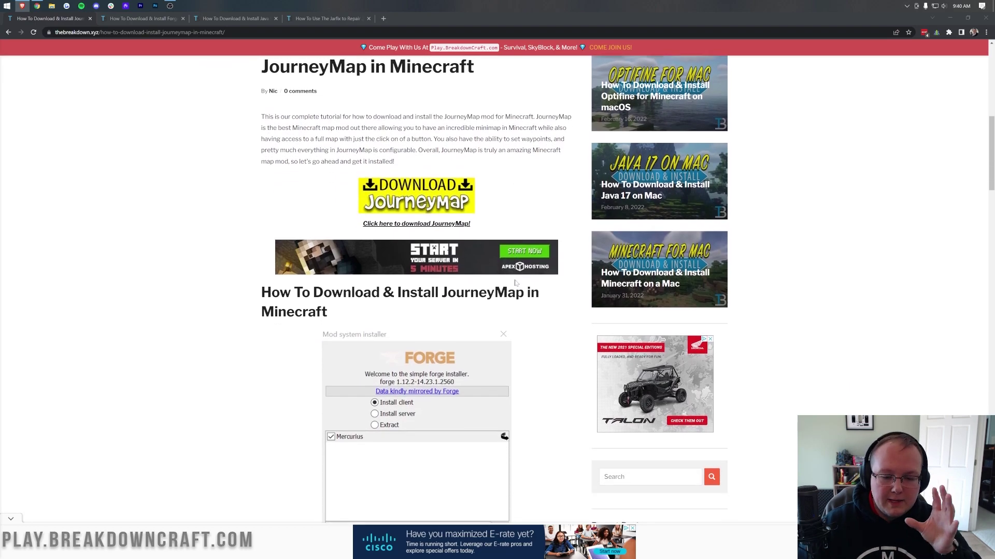
scroll(515, 284, up, 6)
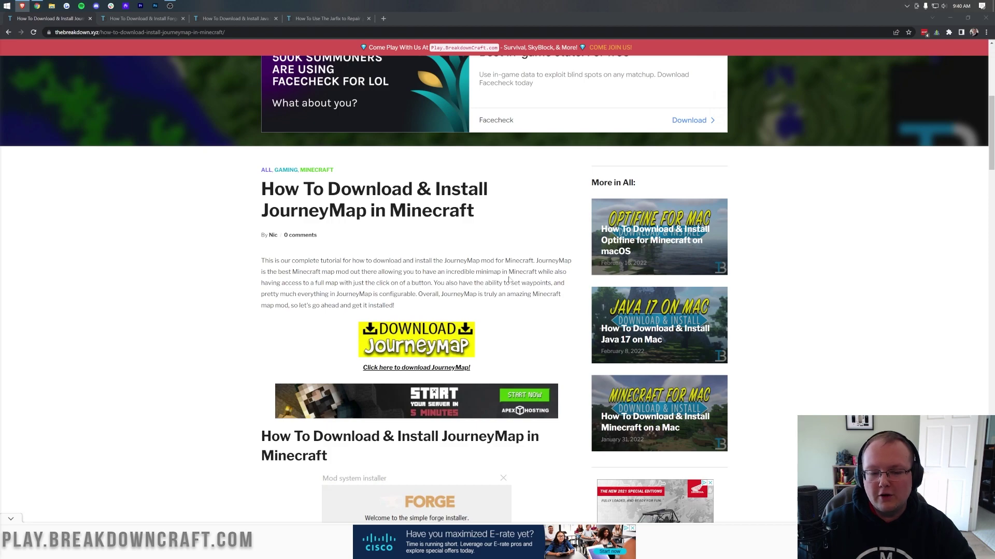
scroll(509, 281, down, 3)
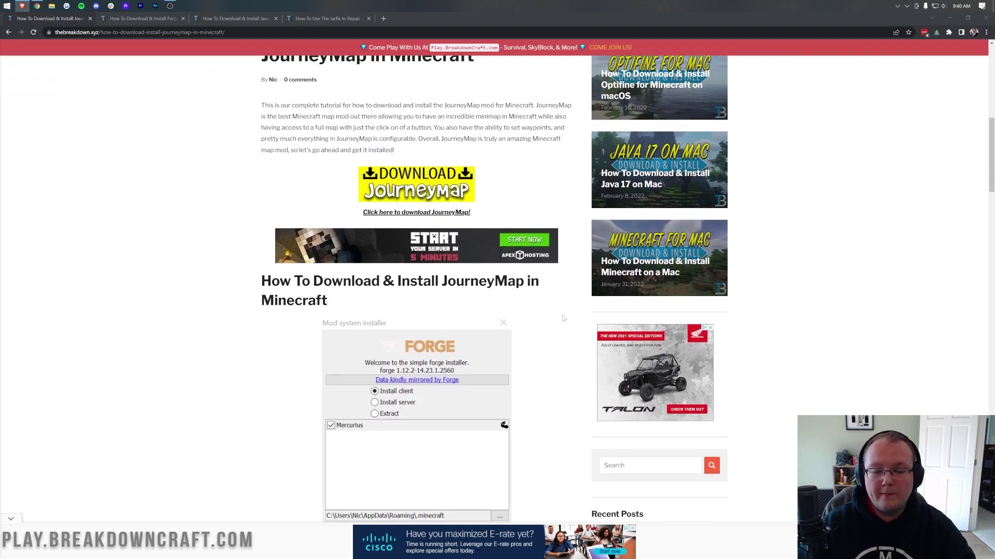
scroll(563, 318, up, 2)
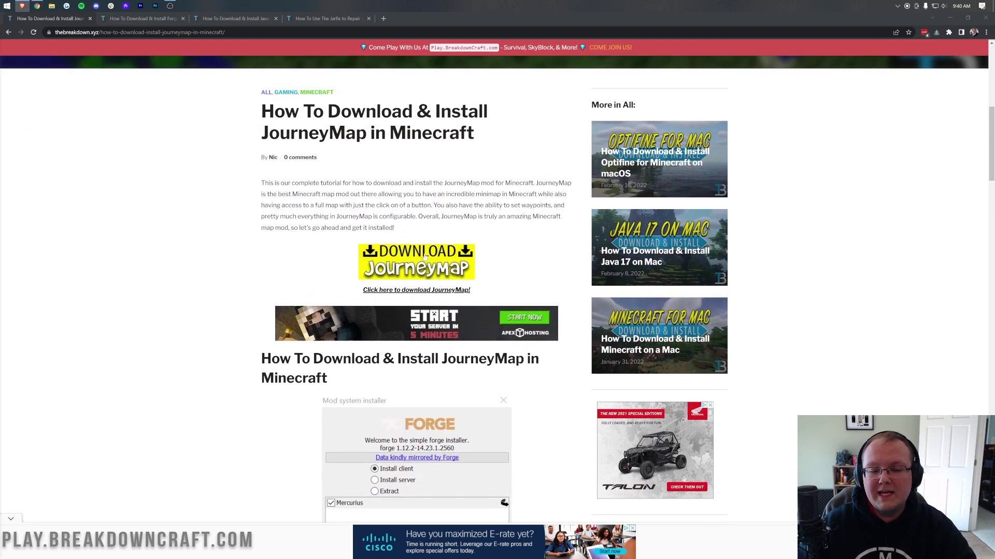
click(389, 259)
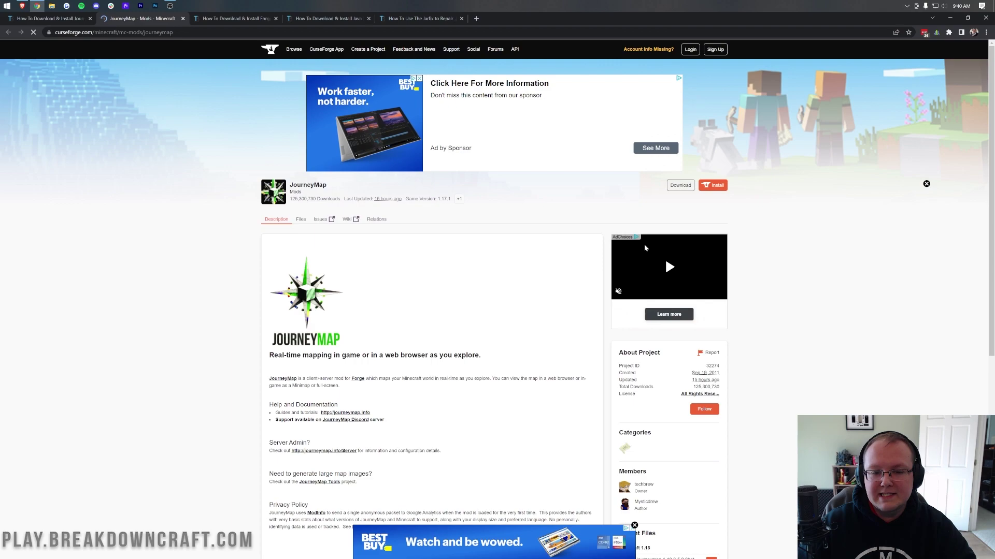
Download the JourneyMap 1.18.2 beta file listed under Minecraft 1.18 in the project's recent files.
scroll(655, 254, down, 5)
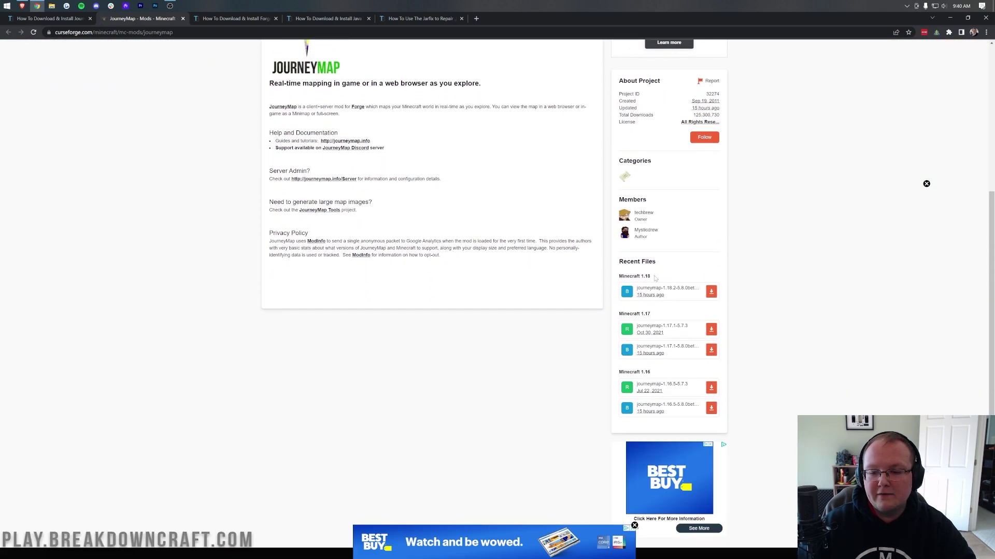
drag(654, 277, 617, 280)
click(614, 282)
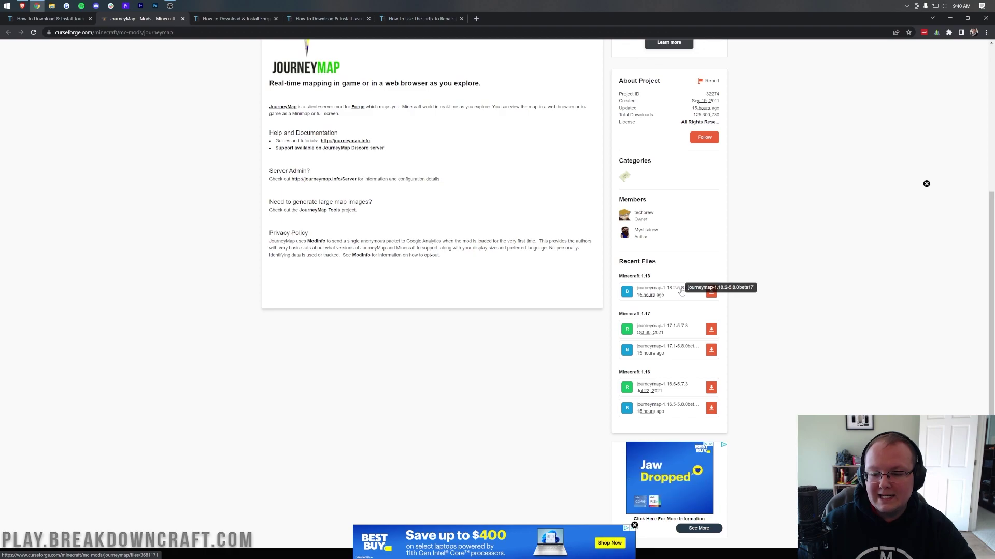
click(710, 291)
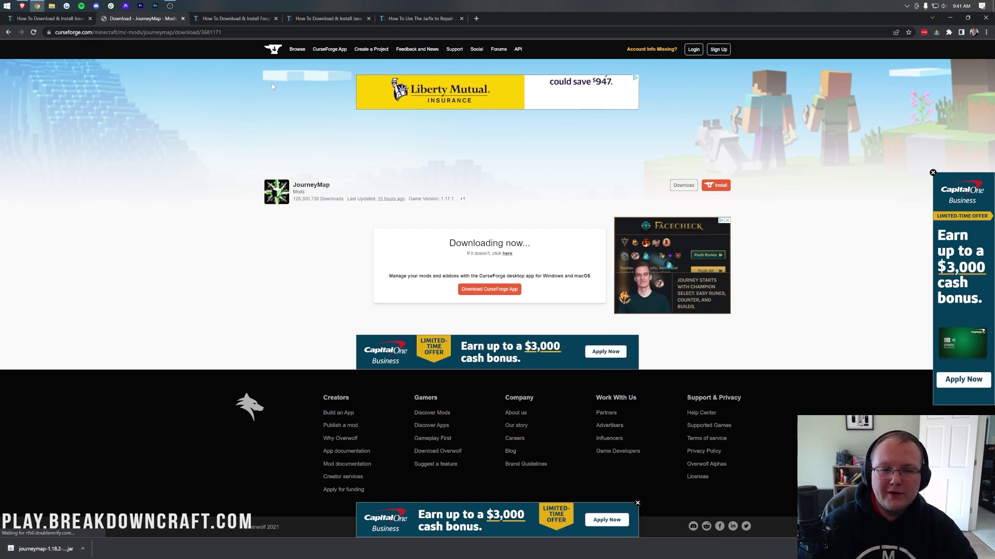
Switch to the Forge installation guide and open the Forge download page from its download link.
click(253, 20)
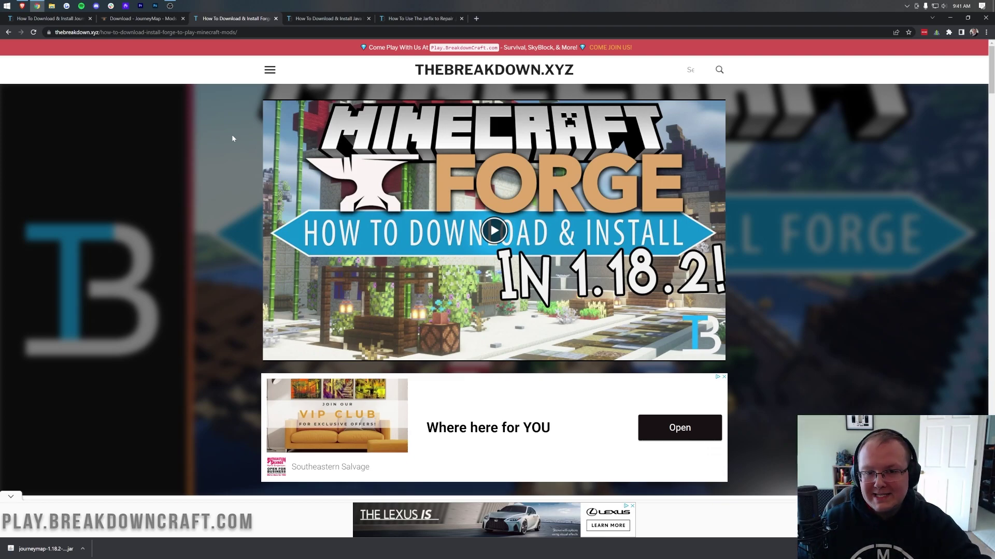
scroll(232, 137, down, 6)
scroll(233, 143, up, 6)
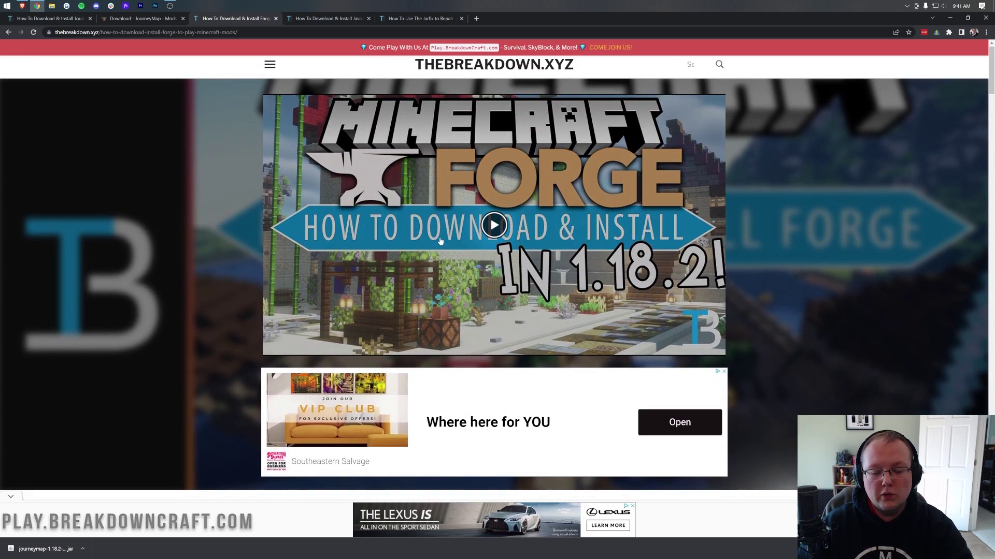
scroll(485, 198, down, 9)
scroll(484, 197, down, 11)
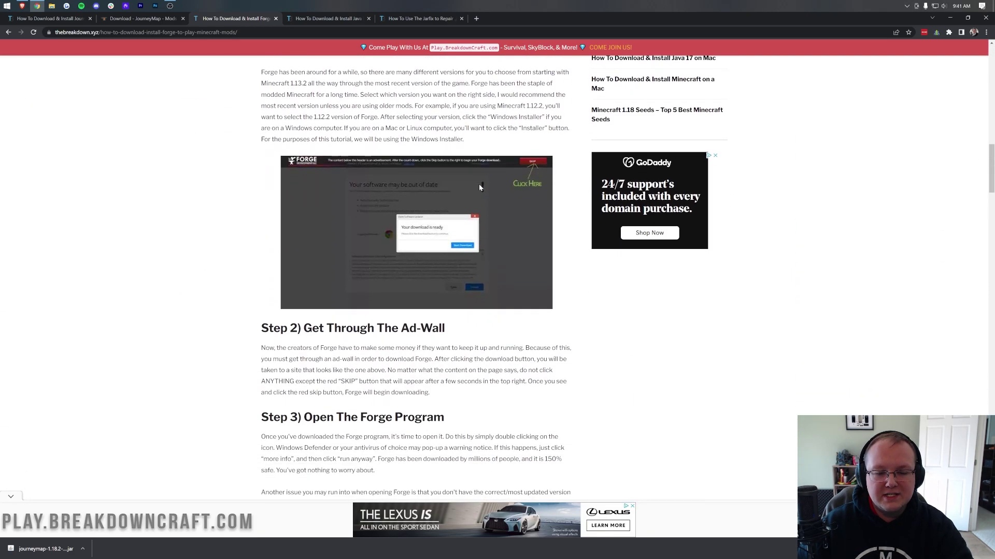
scroll(478, 184, up, 4)
scroll(511, 300, up, 11)
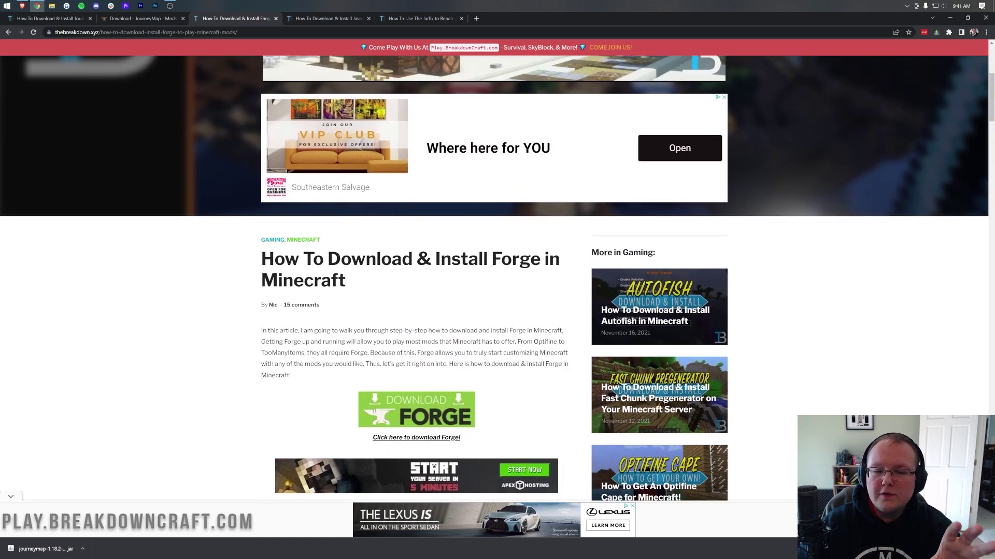
scroll(511, 300, down, 2)
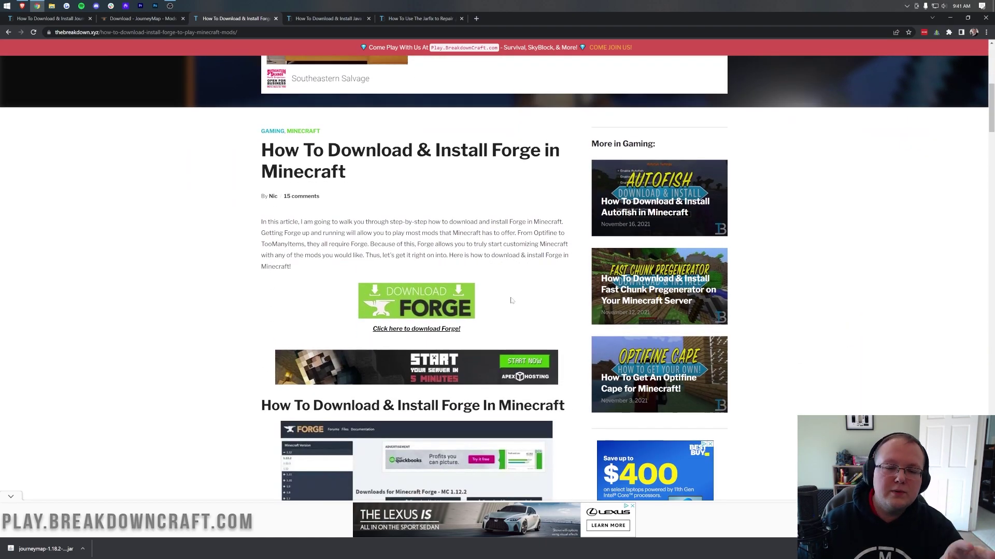
scroll(487, 296, up, 4)
scroll(484, 285, down, 5)
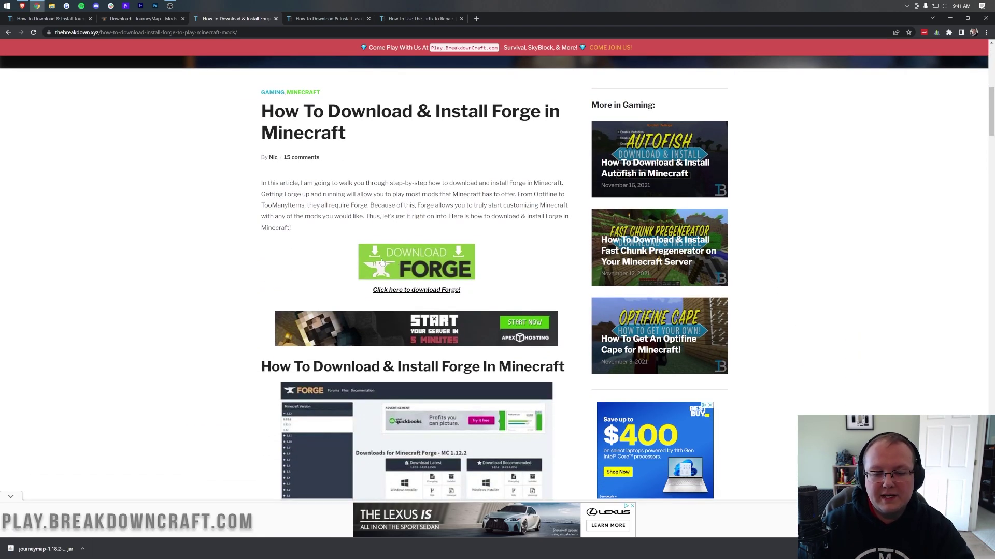
click(407, 263)
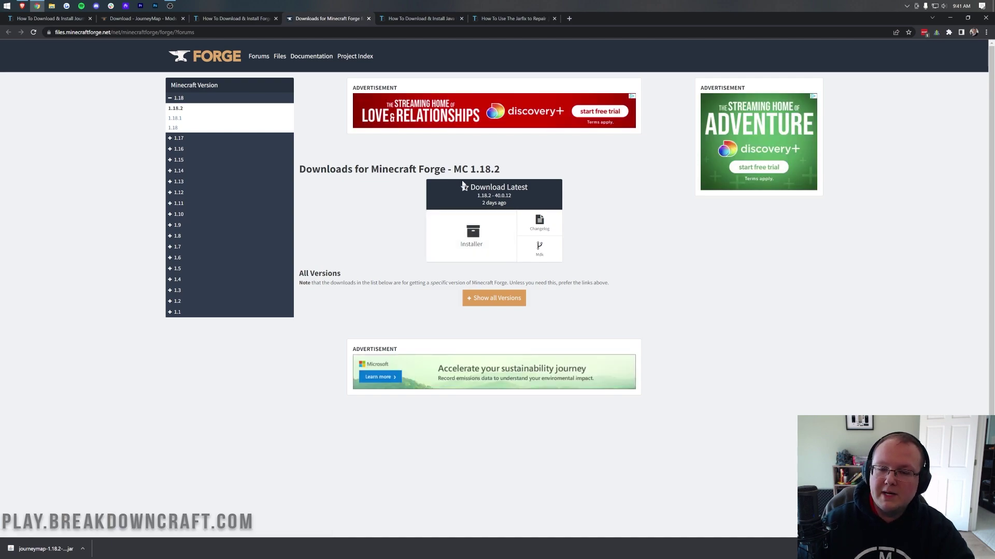
Download the latest Forge installer for Minecraft 1.18.2, skipping the advertisement page to start the download.
drag(452, 169, 510, 172)
click(509, 172)
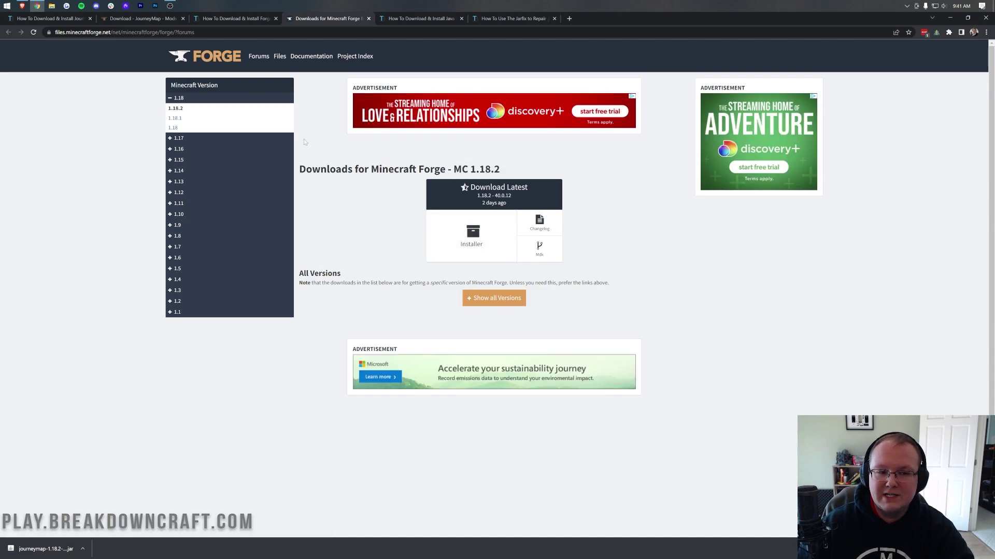
click(183, 103)
click(176, 98)
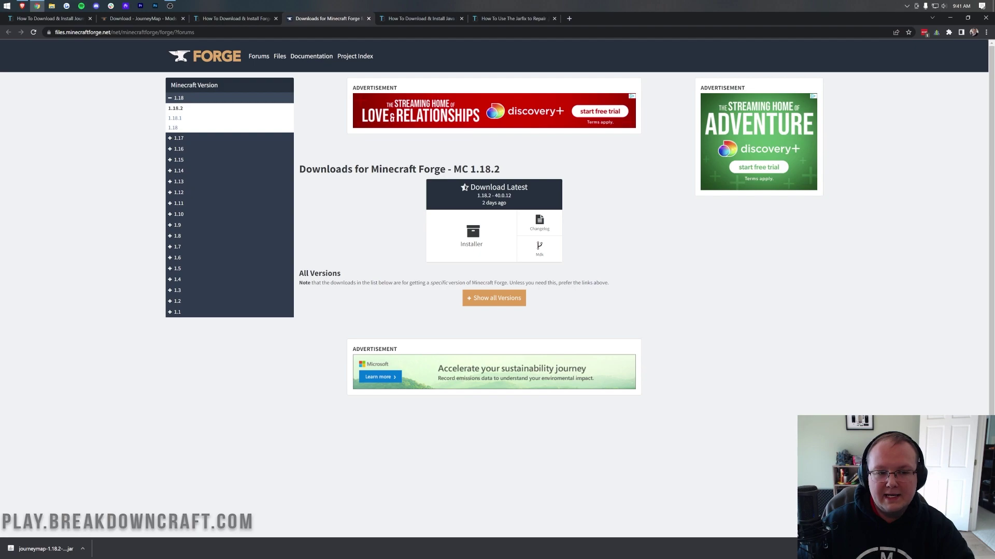
drag(452, 169, 501, 171)
click(533, 174)
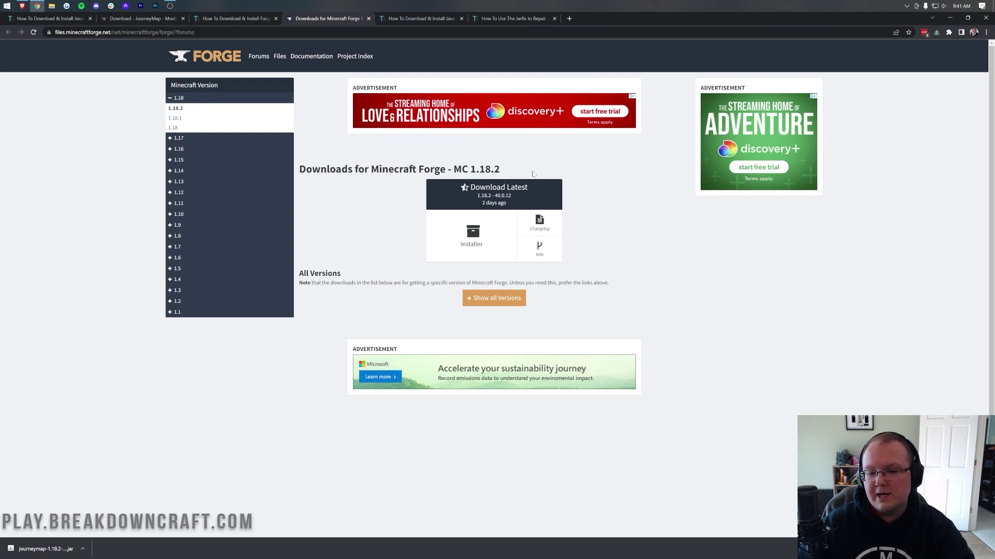
click(467, 242)
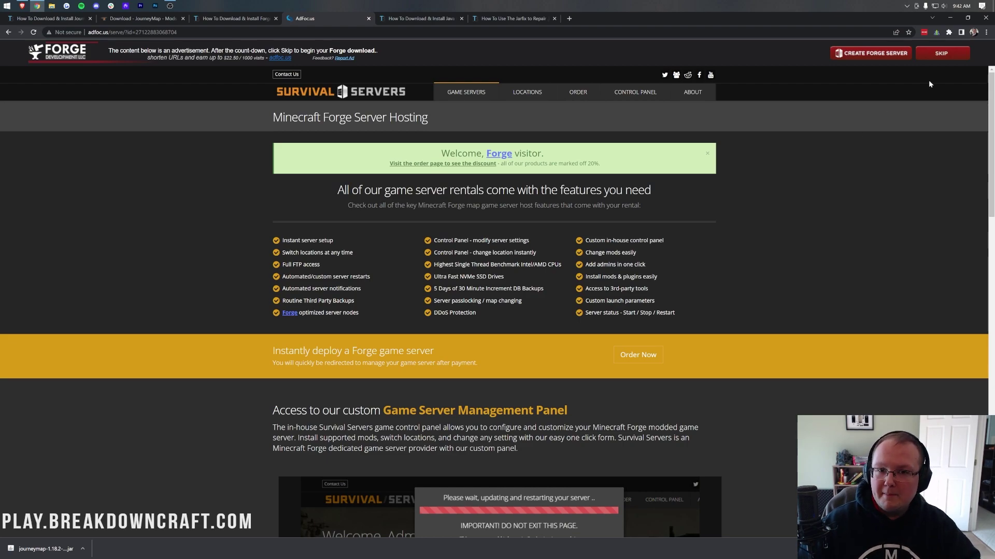
click(942, 53)
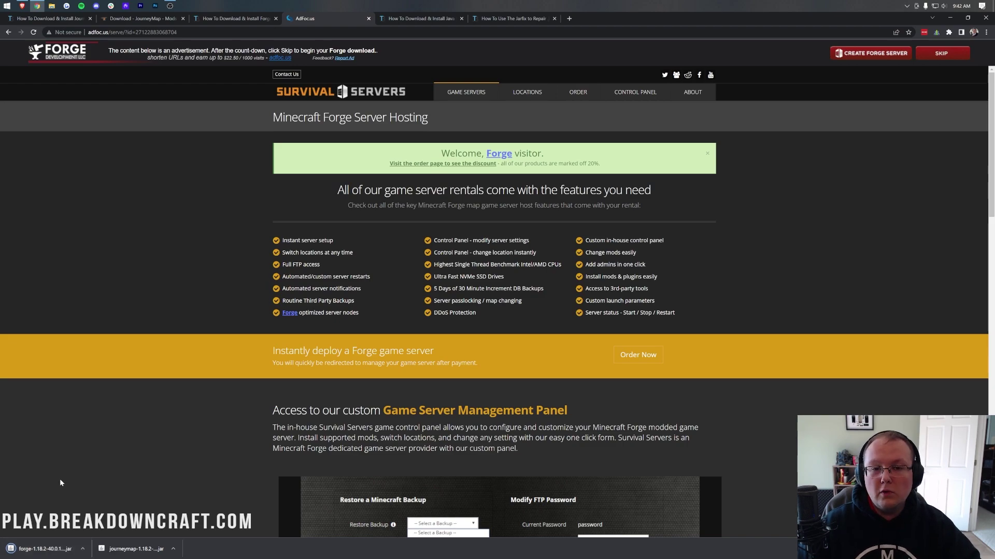
Minimize the browser, then search the system for "downloads" and open the Downloads folder.
click(422, 22)
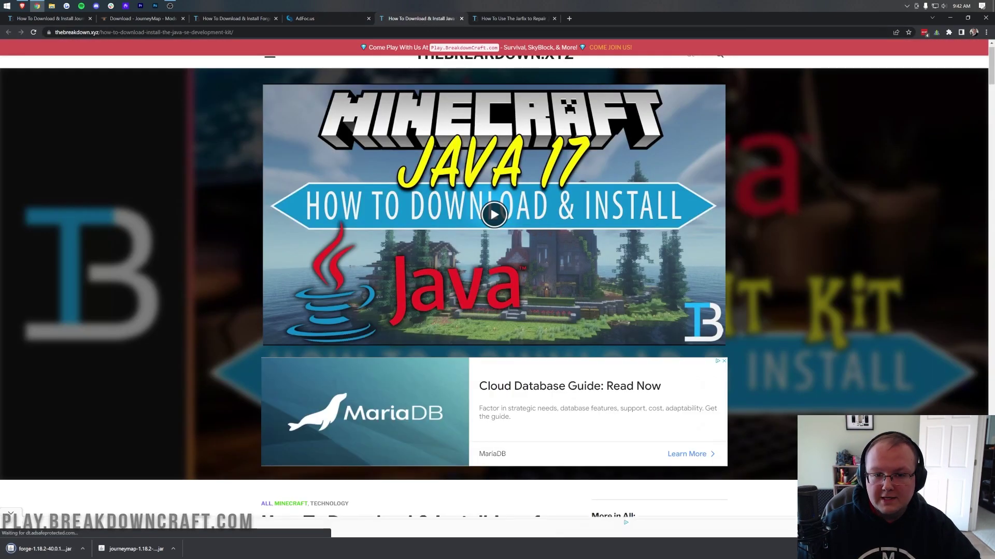
click(950, 18)
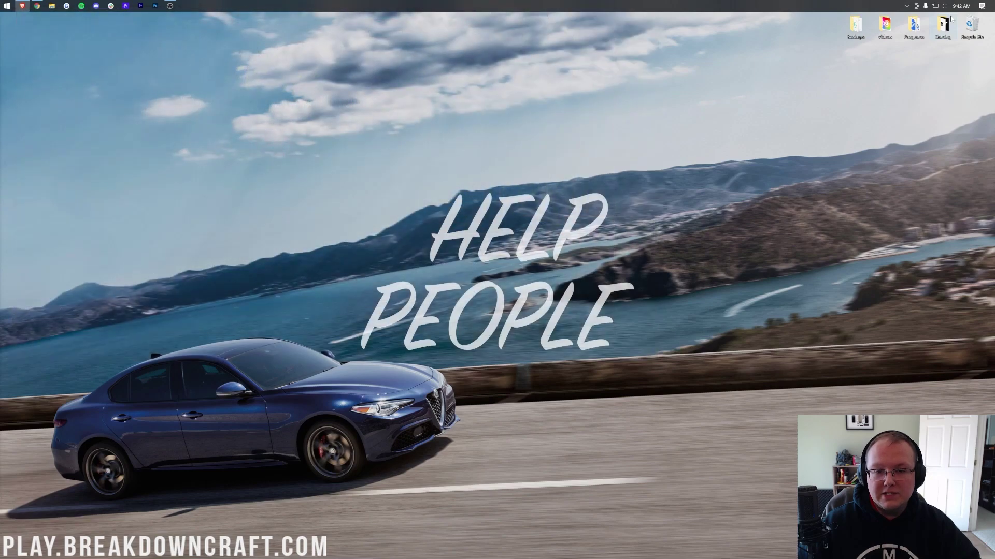
click(2, 4)
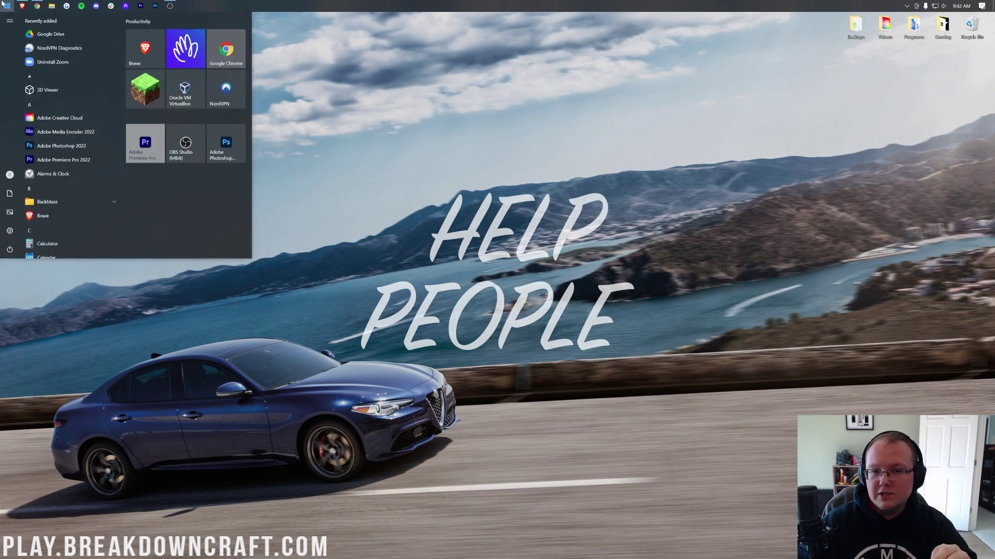
text(downloads)
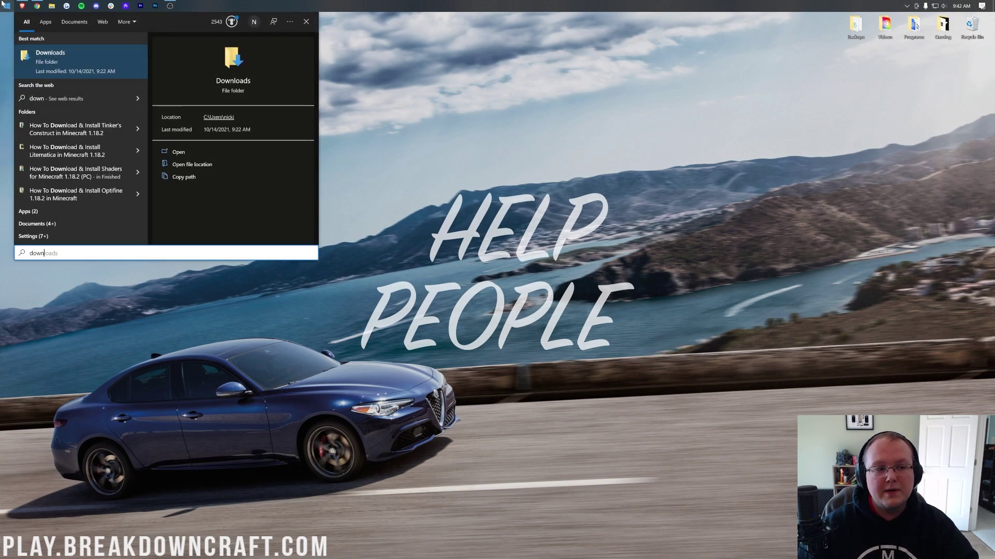
click(115, 63)
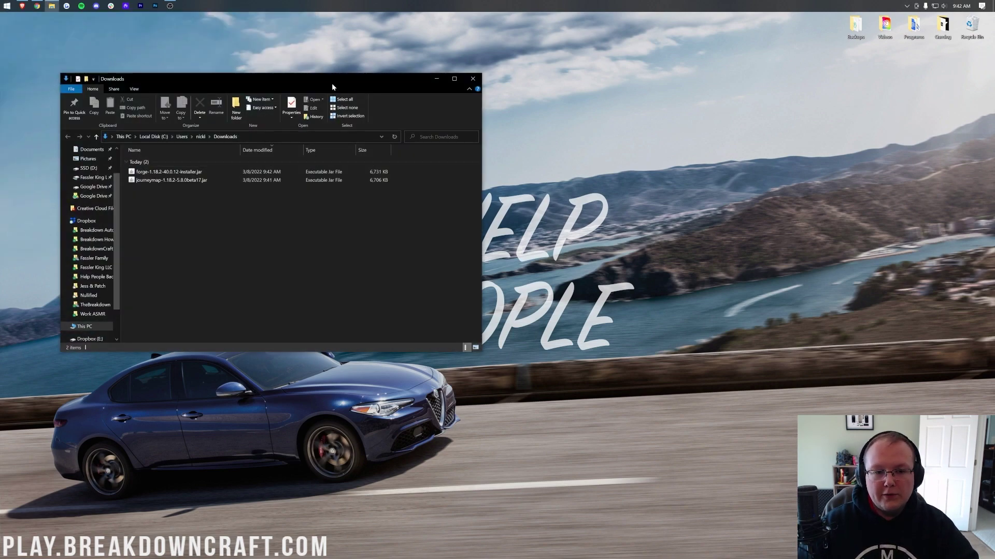
Move both the Forge installer and the JourneyMap jar file from Downloads to the desktop and close the folder window.
drag(333, 84, 548, 129)
key(ctrl+a)
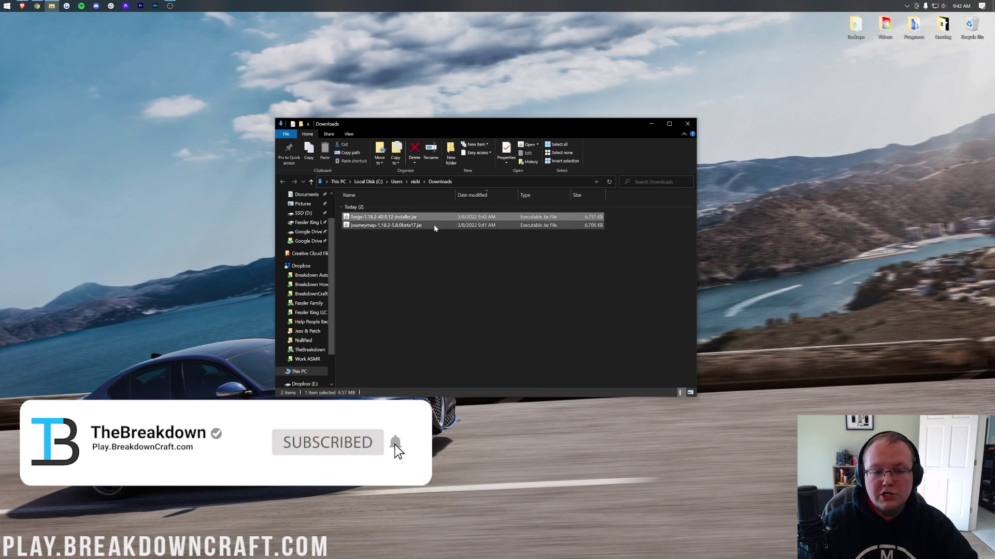
drag(425, 221, 444, 50)
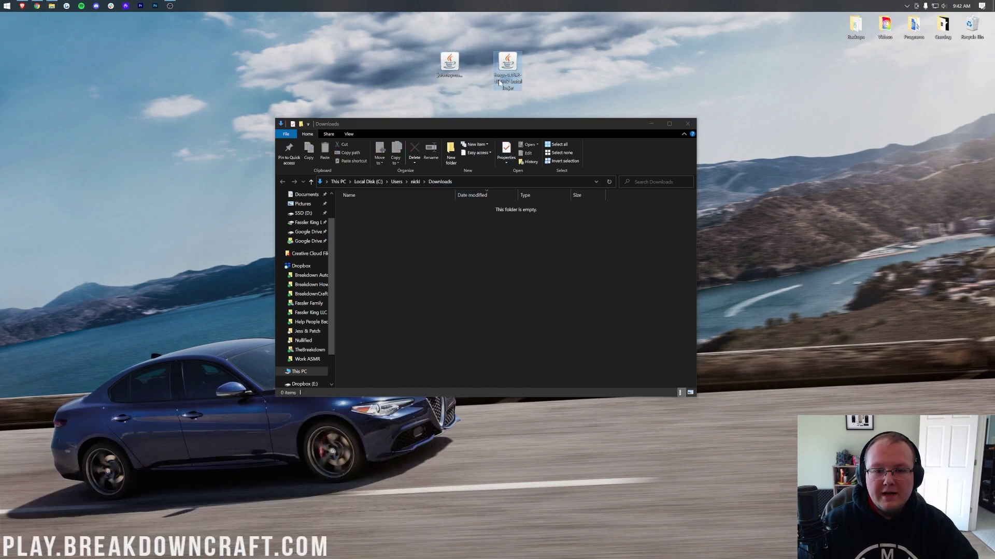
click(687, 123)
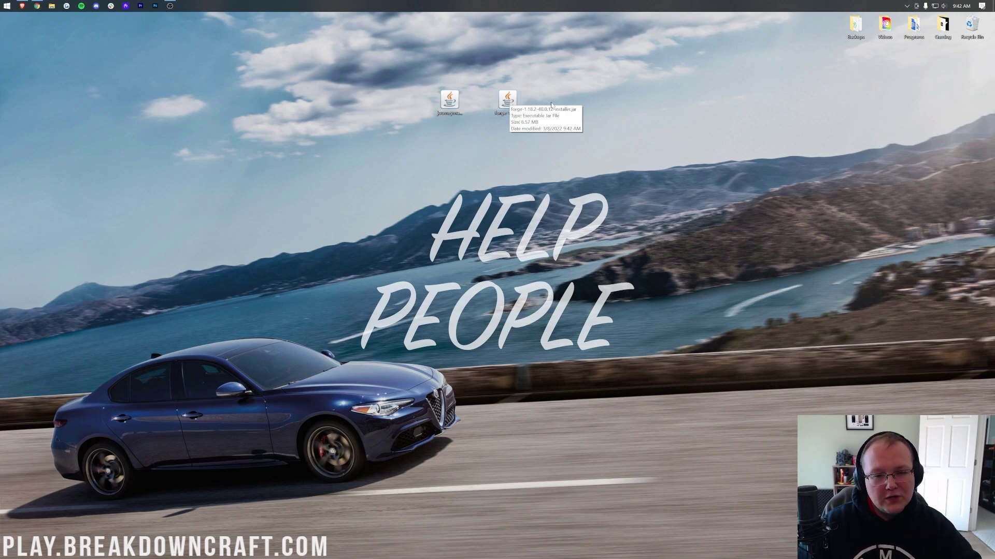
right_click(506, 102)
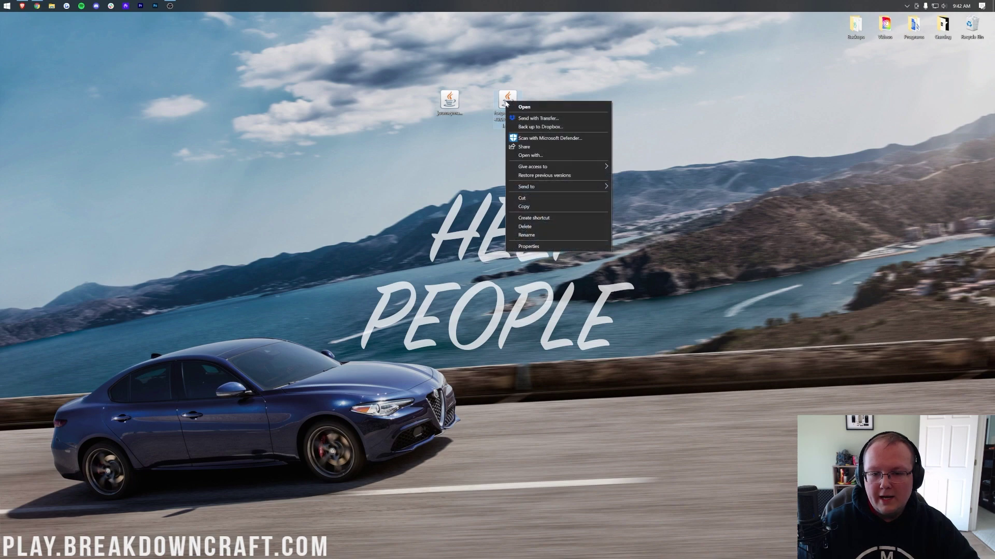
click(536, 156)
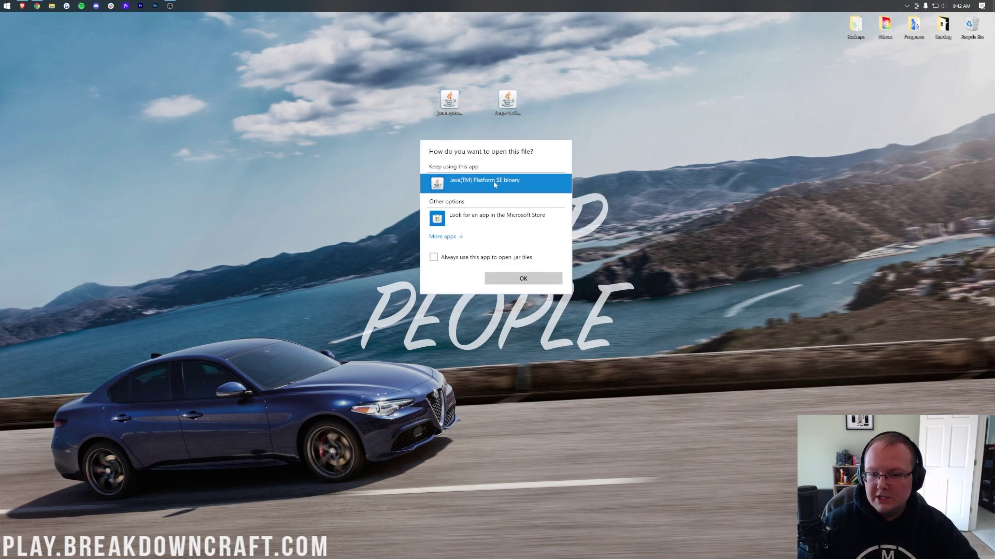
click(522, 279)
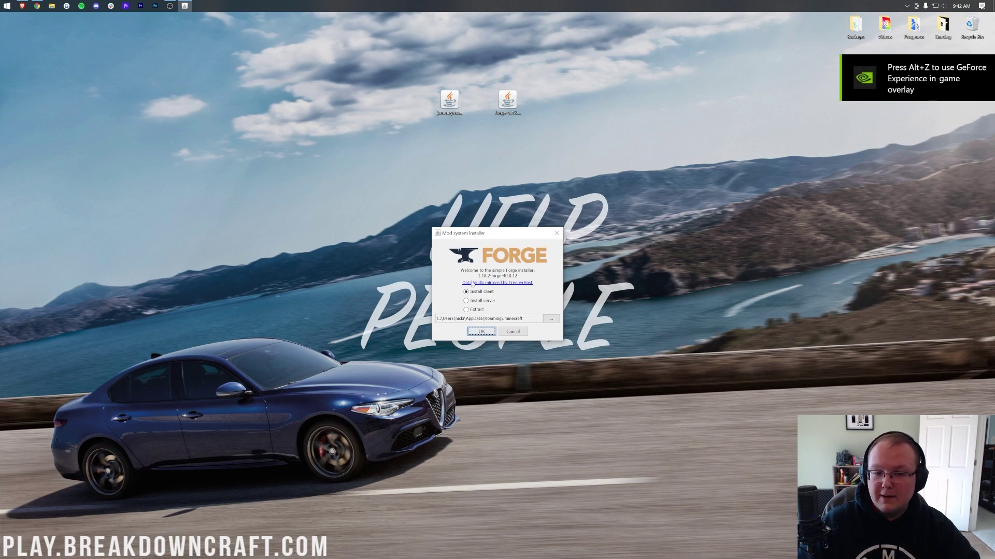
click(557, 233)
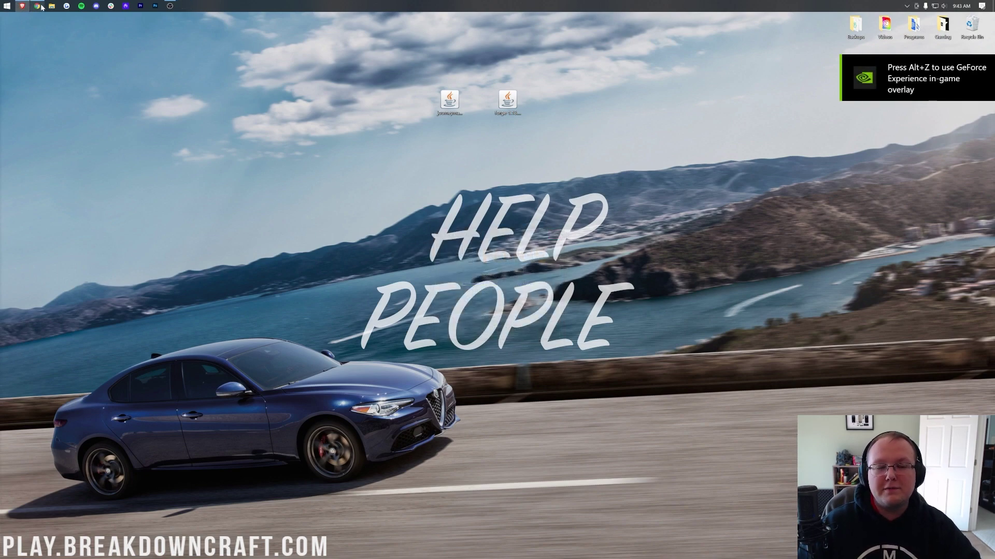
Review the Java installation guide and the Jarfix repair guide in the browser, returning to the desktop when finished.
click(41, 6)
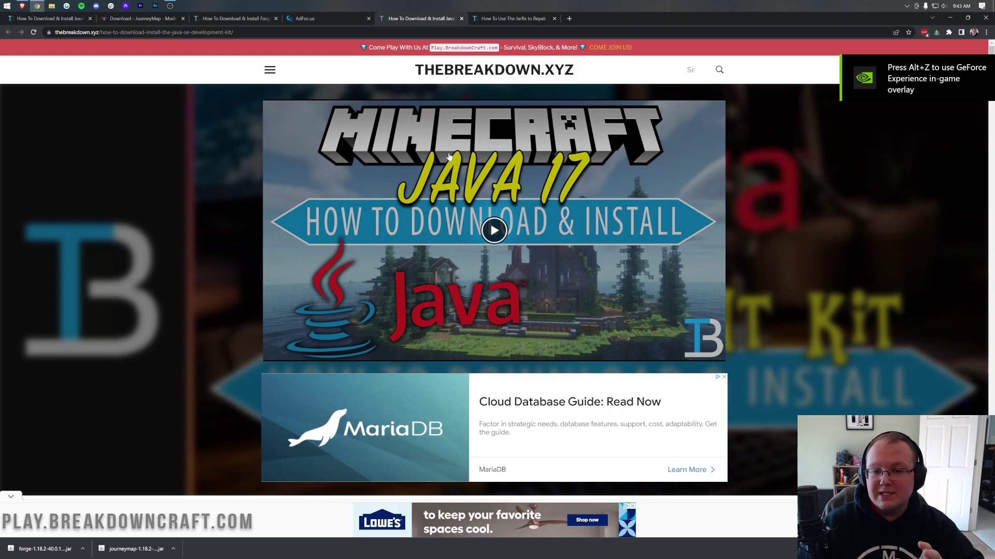
scroll(449, 156, down, 1)
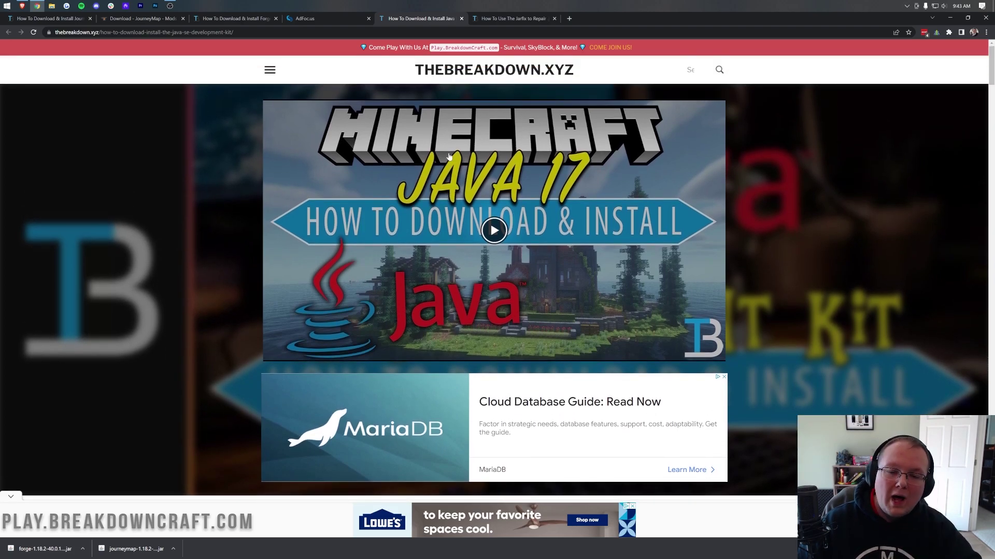
scroll(448, 156, down, 10)
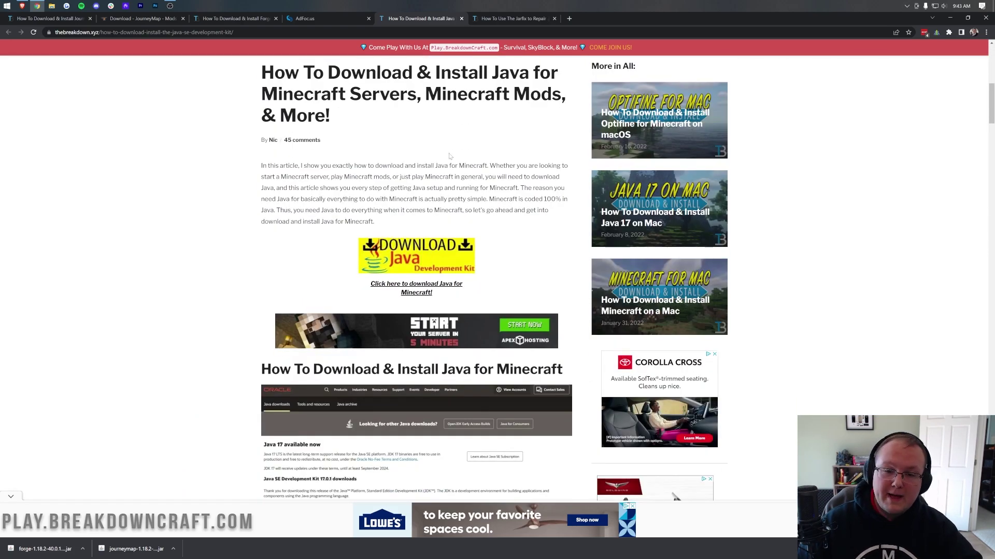
scroll(449, 157, up, 10)
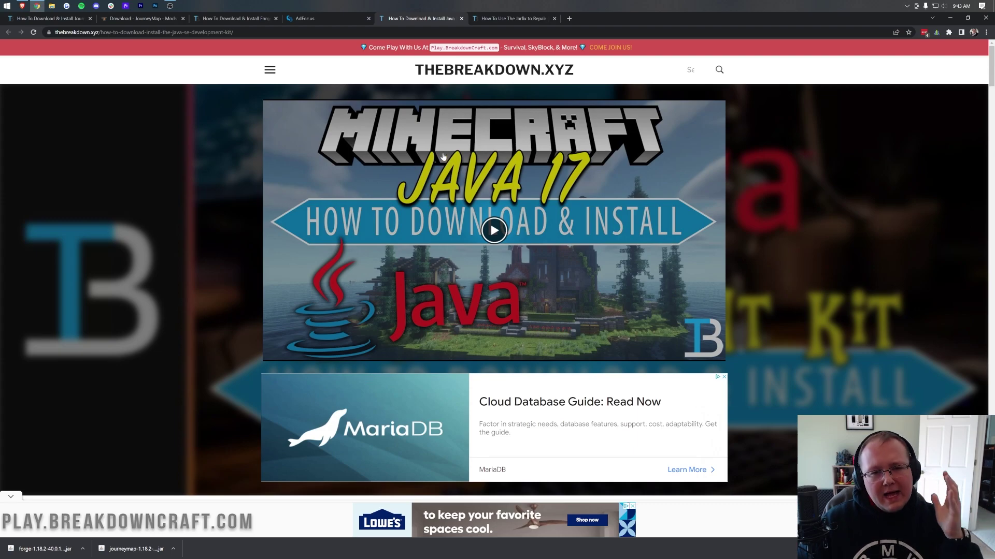
click(523, 21)
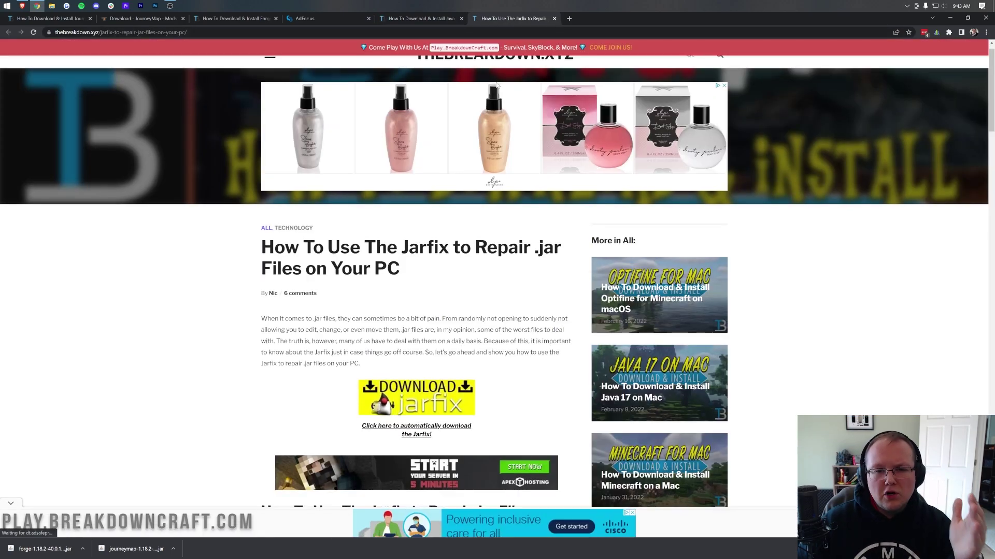
scroll(496, 85, up, 1)
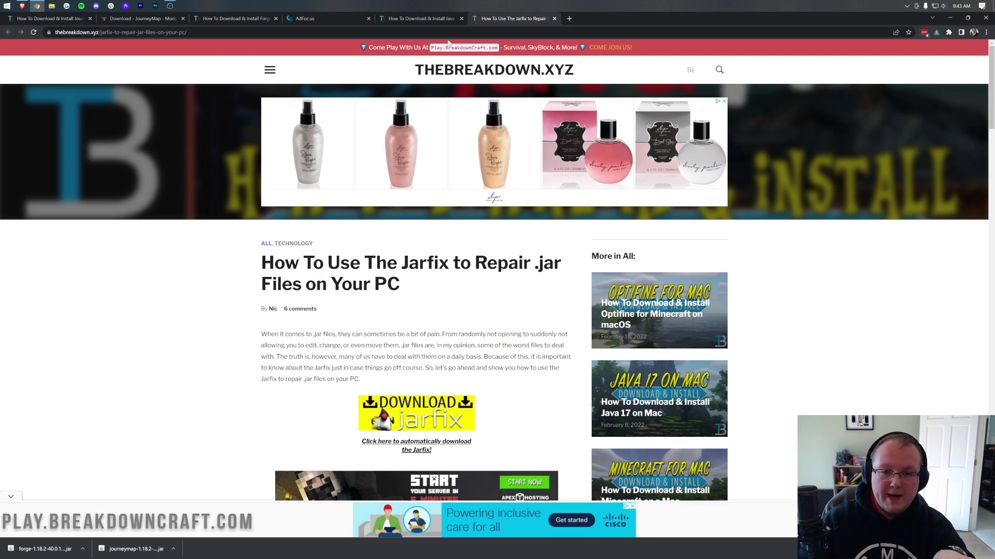
click(446, 19)
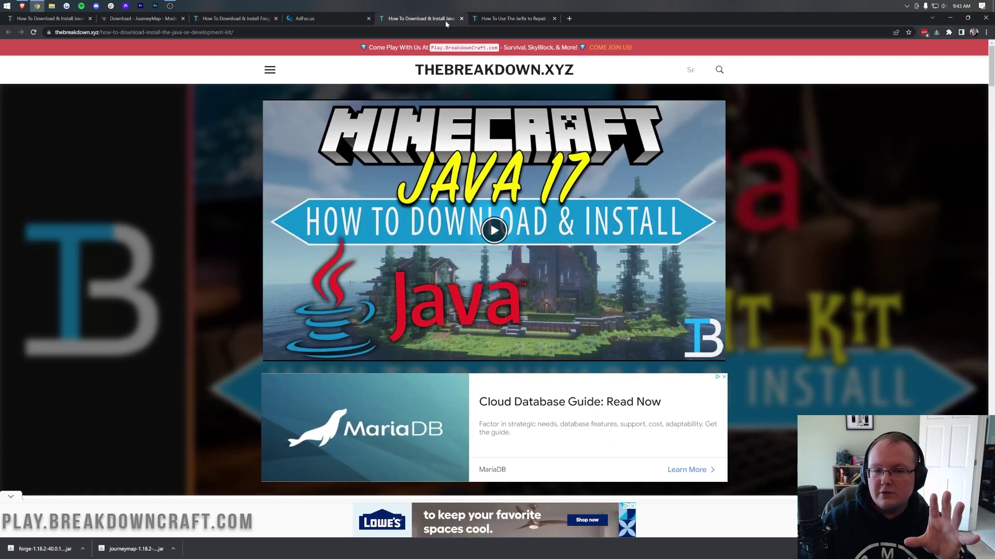
click(504, 18)
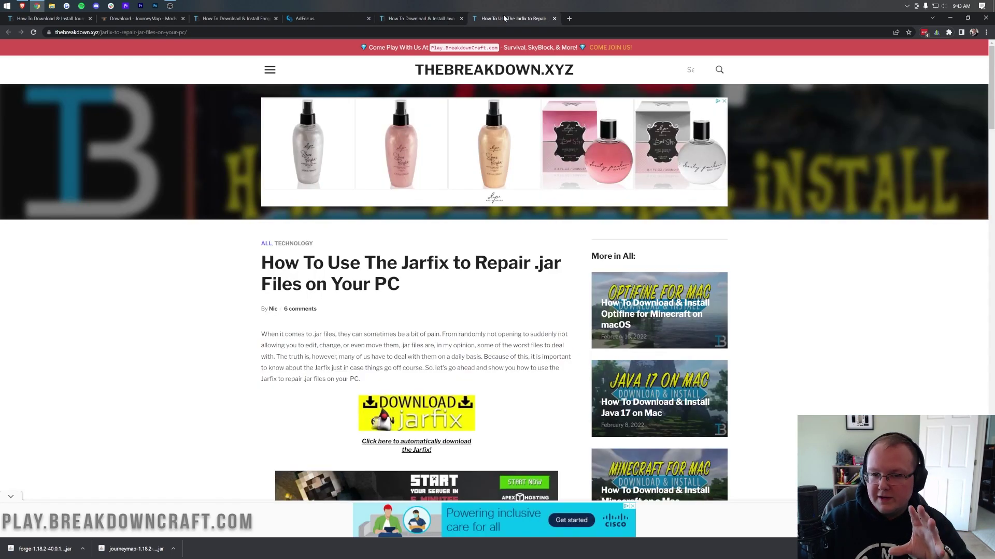
click(946, 20)
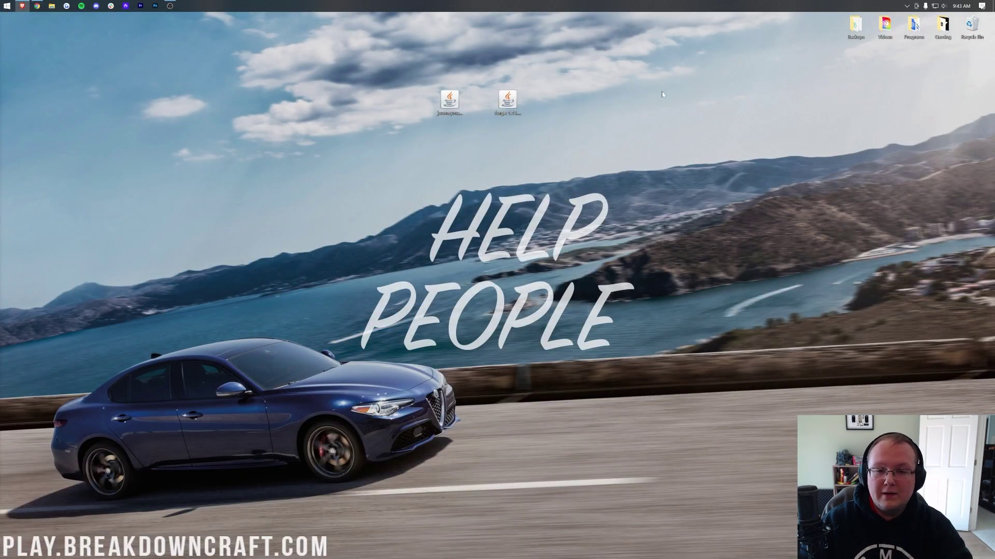
Open the Forge installer with Java(TM) Platform SE binary, install the client, and dismiss the completion dialog.
right_click(504, 98)
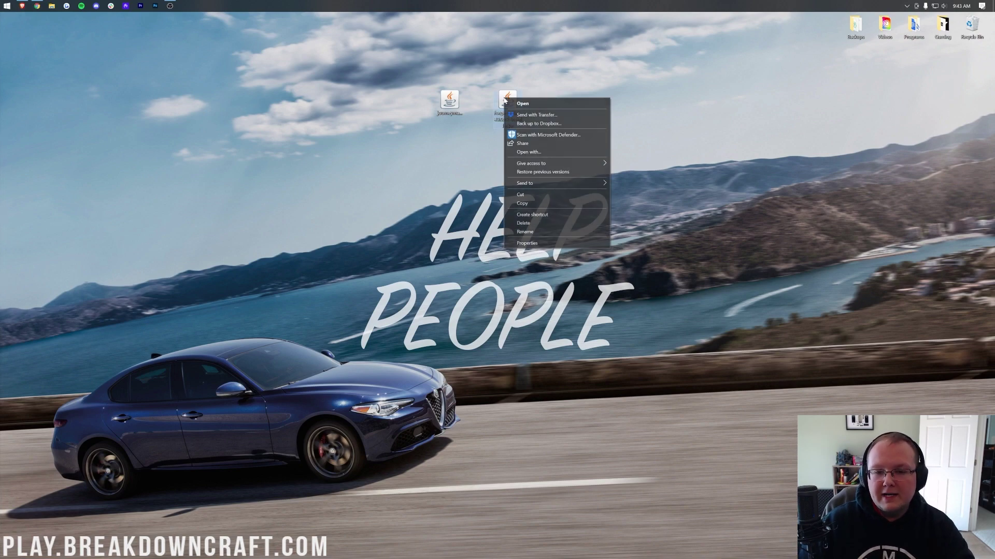
click(539, 155)
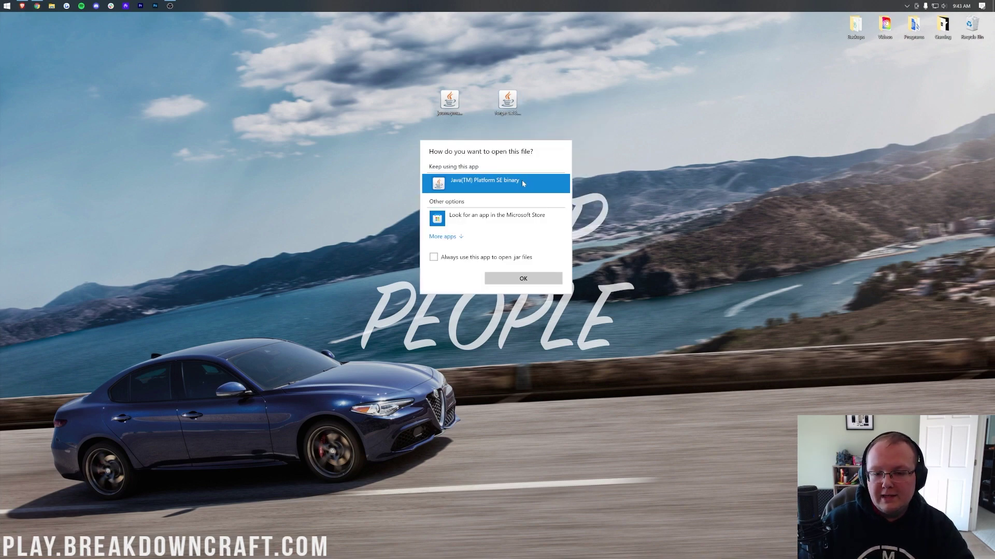
click(496, 279)
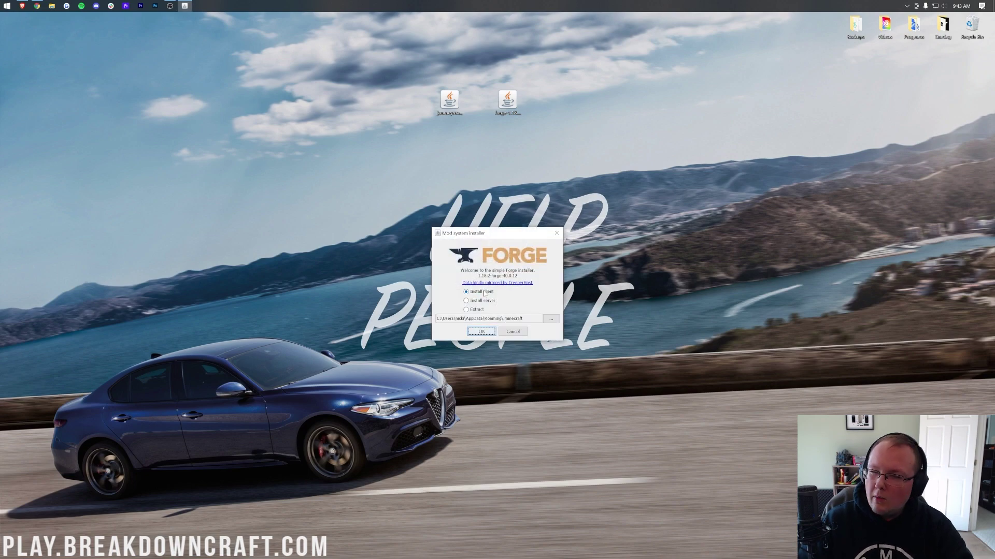
click(480, 330)
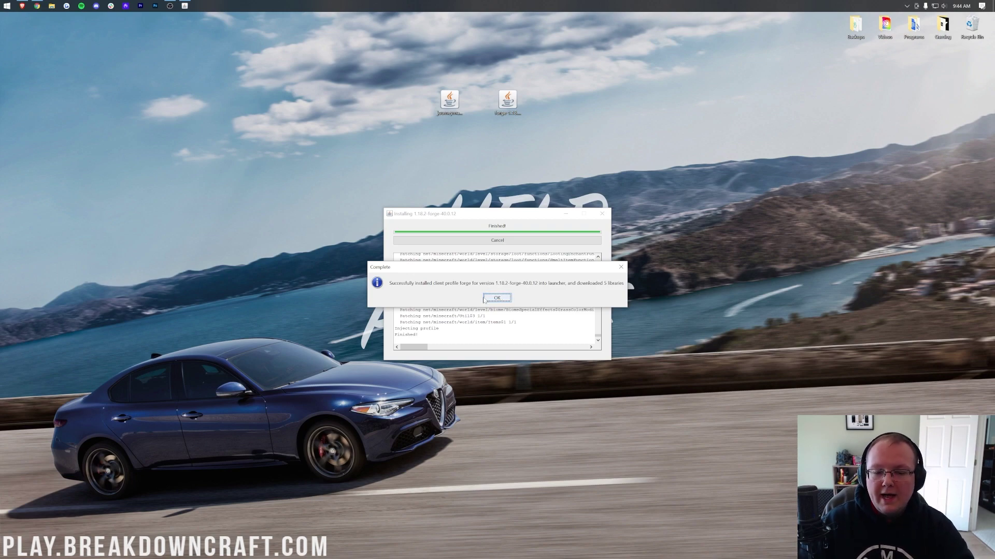
click(501, 299)
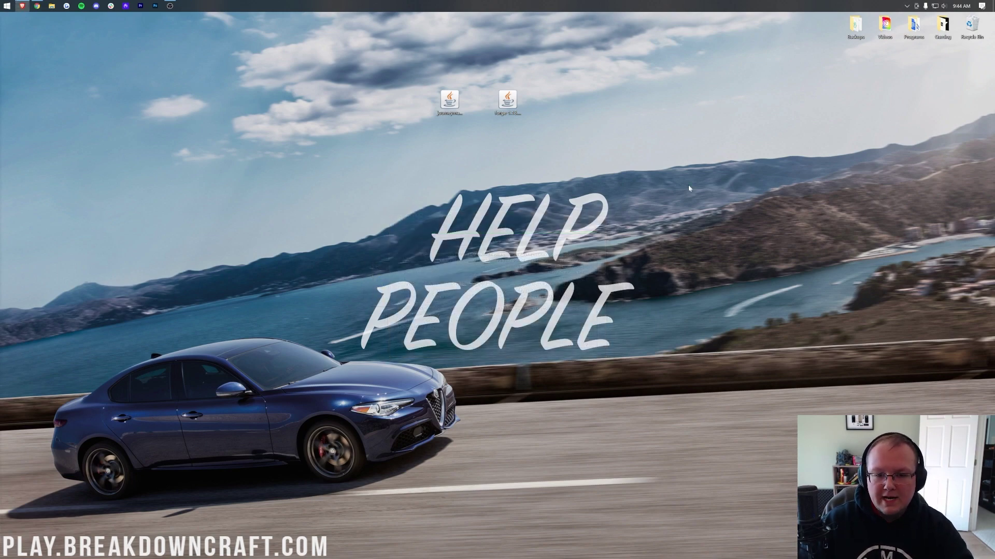
Delete the Forge installer from the desktop and move the JourneyMap jar file to a spot above where it was.
click(500, 107)
key(Delete)
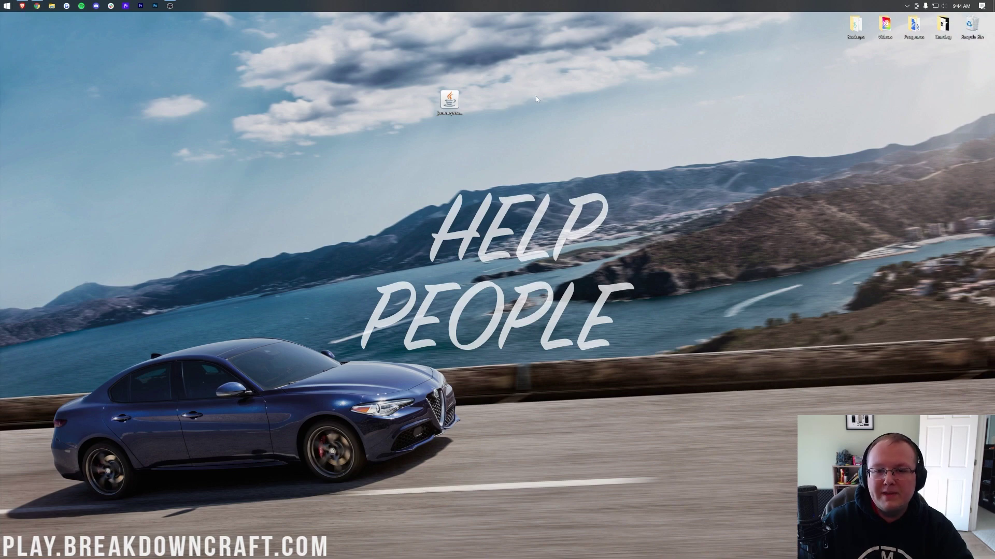
drag(448, 101, 507, 62)
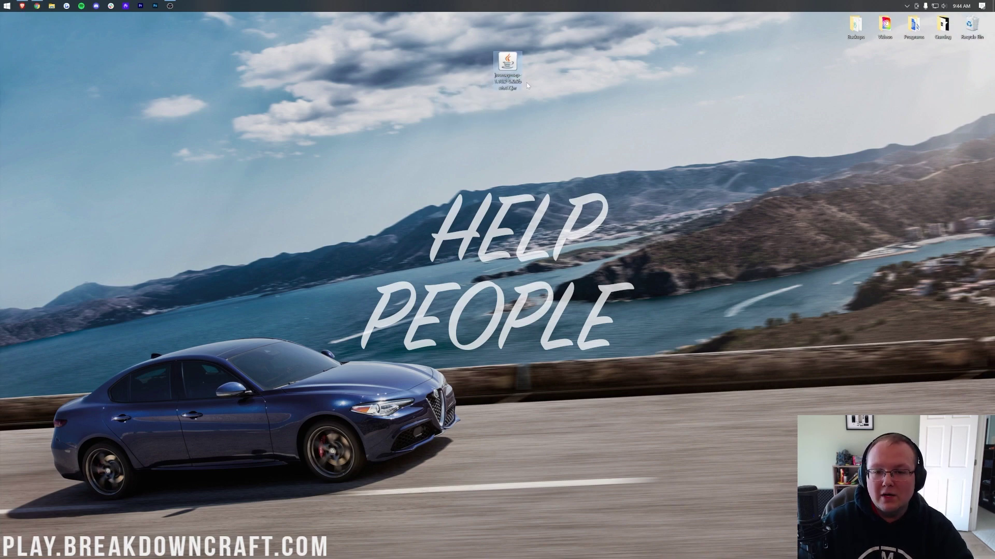
Open the Minecraft Launcher and select the forge installation, version 1.18.2-forge-40.0.12, cancelling the modified-game warning.
click(6, 4)
click(324, 162)
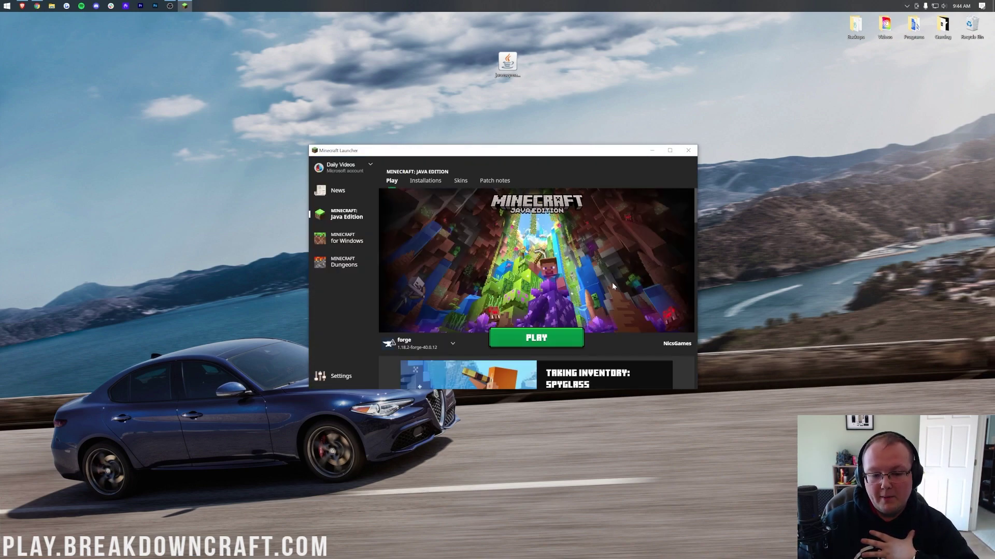
mouse_move(403, 347)
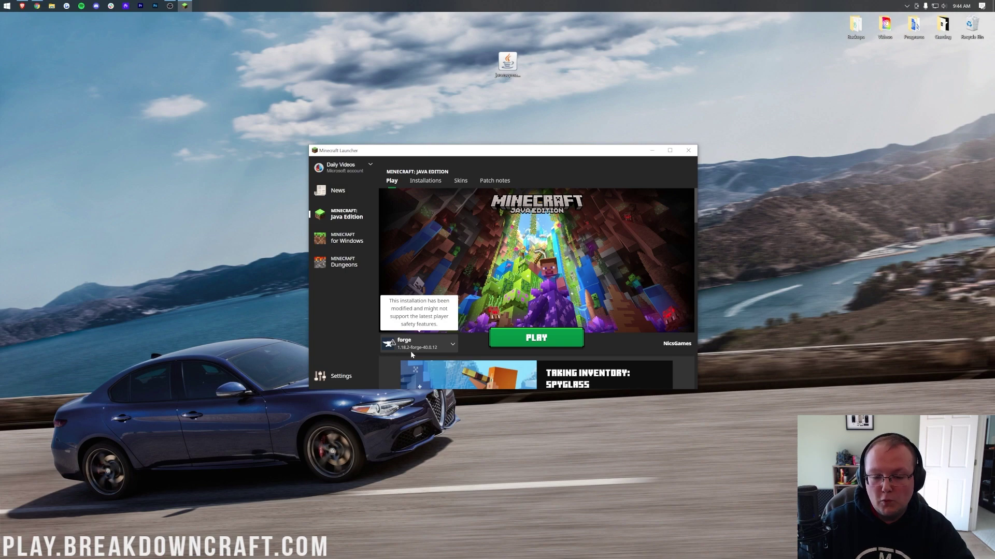
click(536, 336)
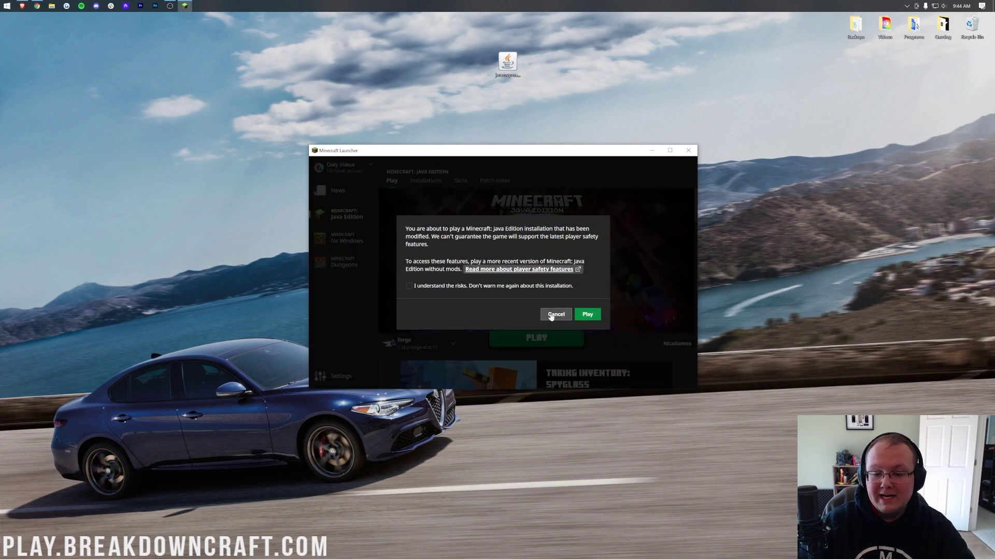
click(555, 313)
click(452, 341)
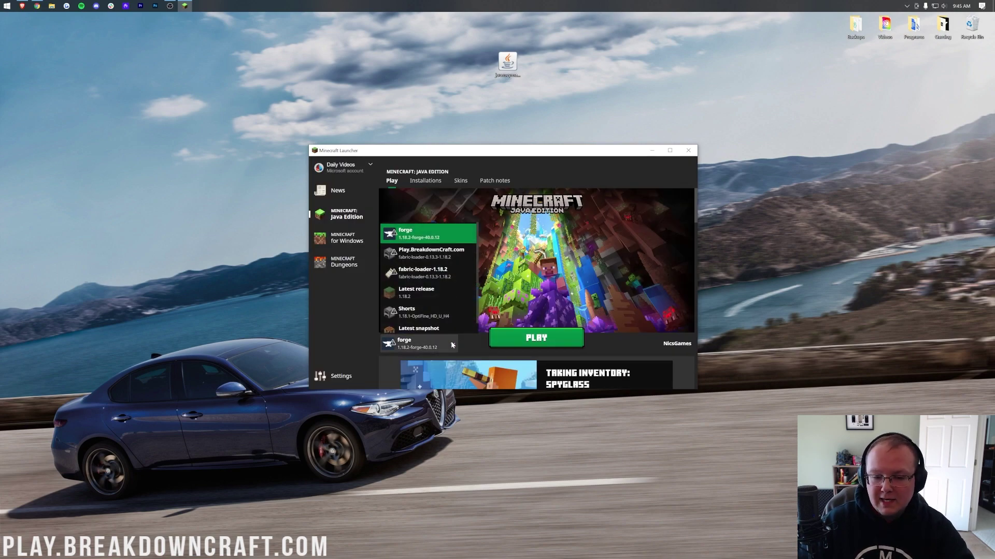
click(427, 236)
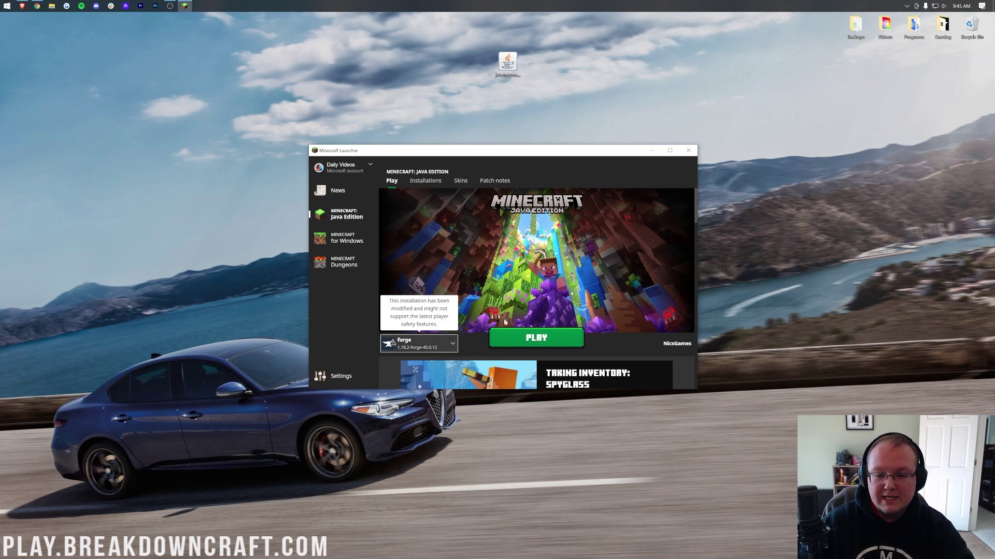
click(538, 339)
click(554, 317)
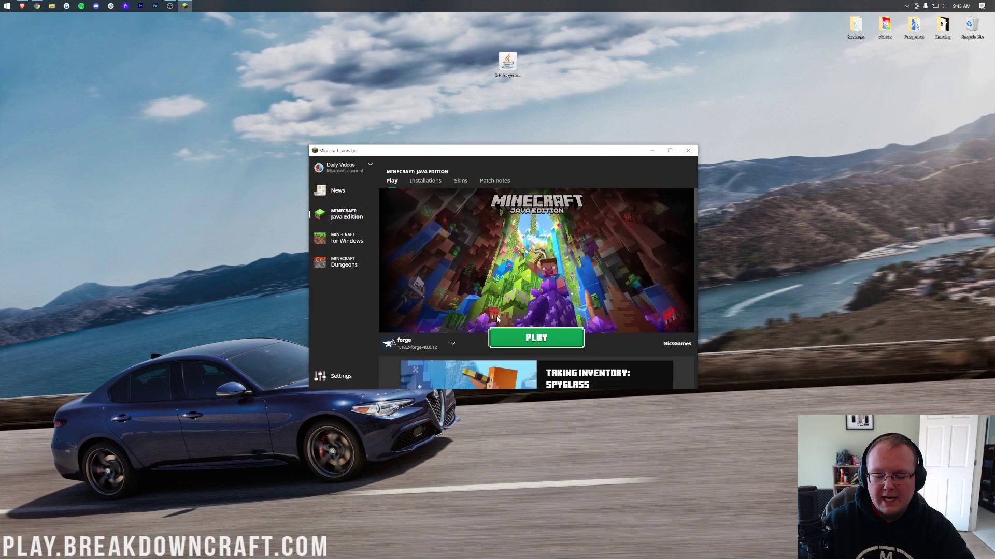
mouse_move(444, 344)
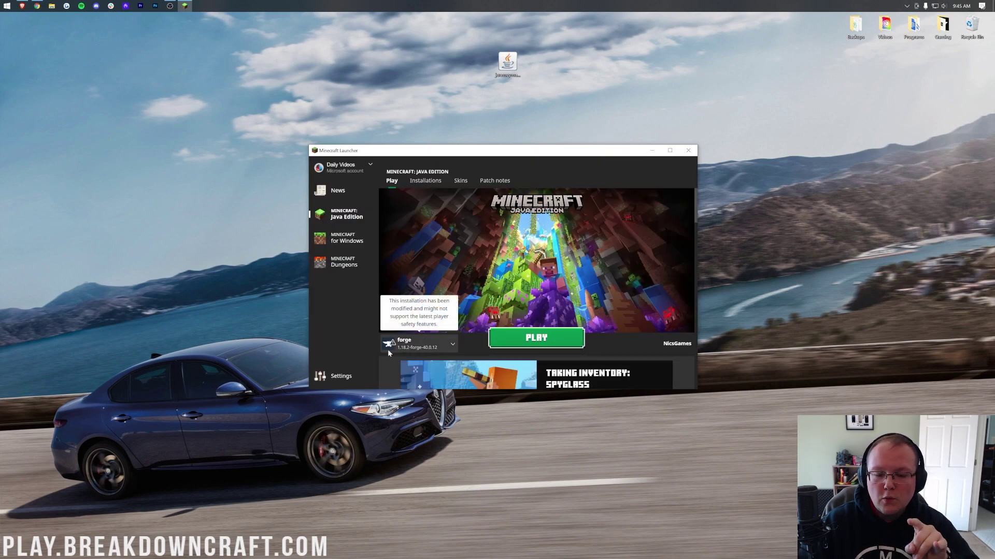
Go to the launcher's installations and include modded versions in the list.
click(428, 187)
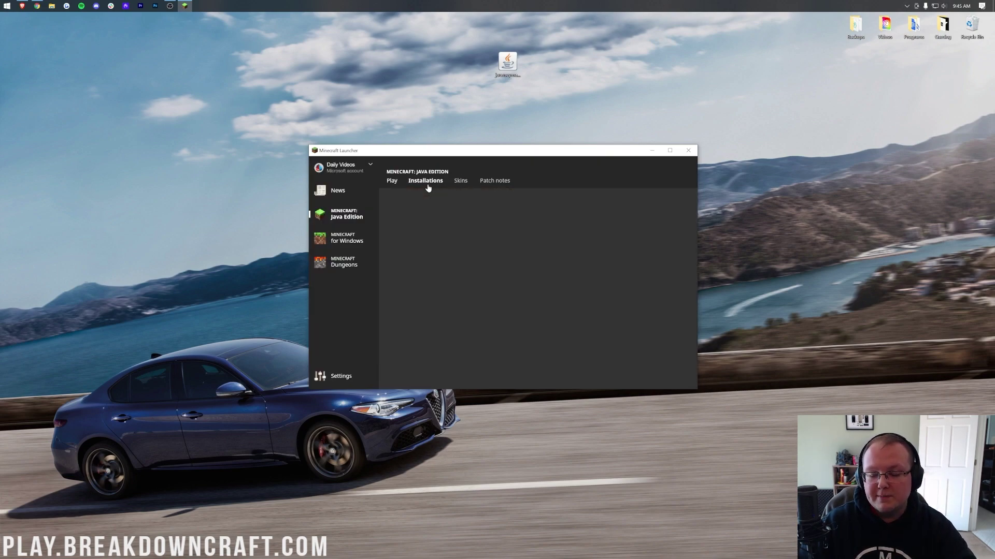
click(664, 205)
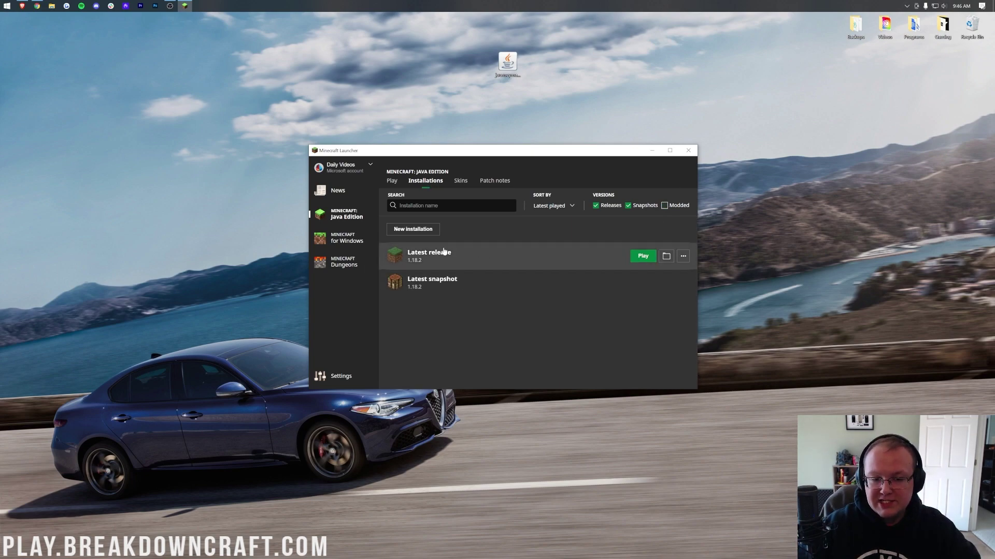
click(664, 206)
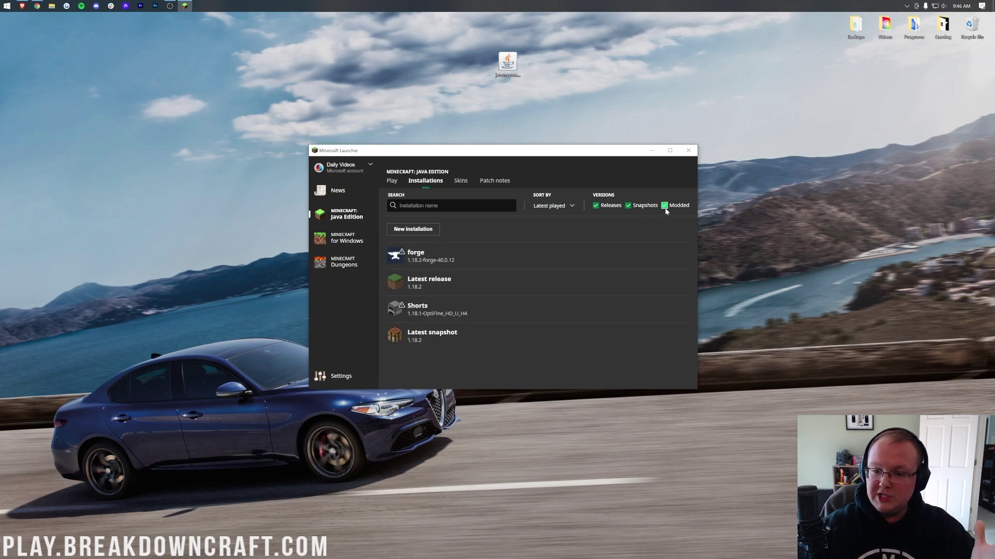
mouse_move(522, 260)
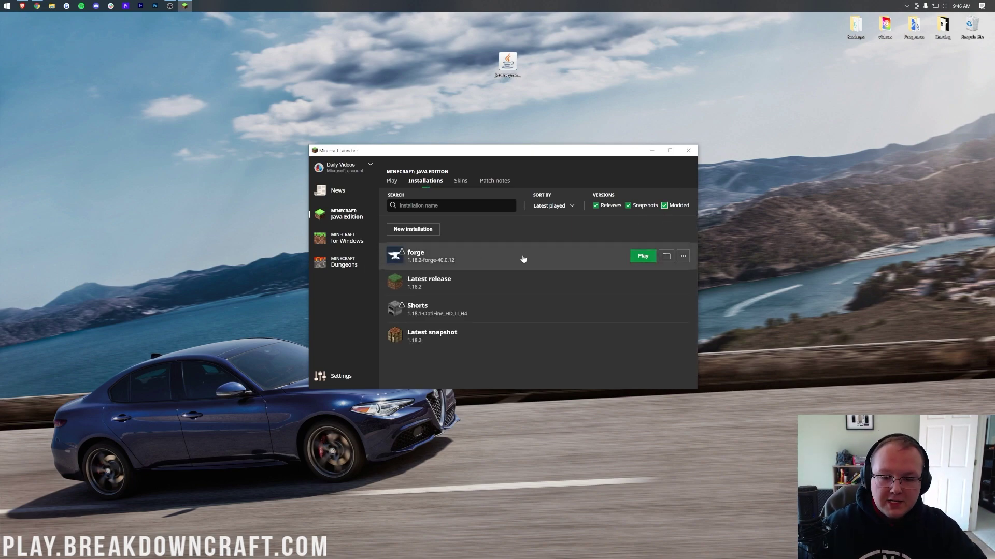
Start a new installation named Play.BreakdownCraft.com and set its version to release 1.18.2-forge-40.0.12.
click(429, 232)
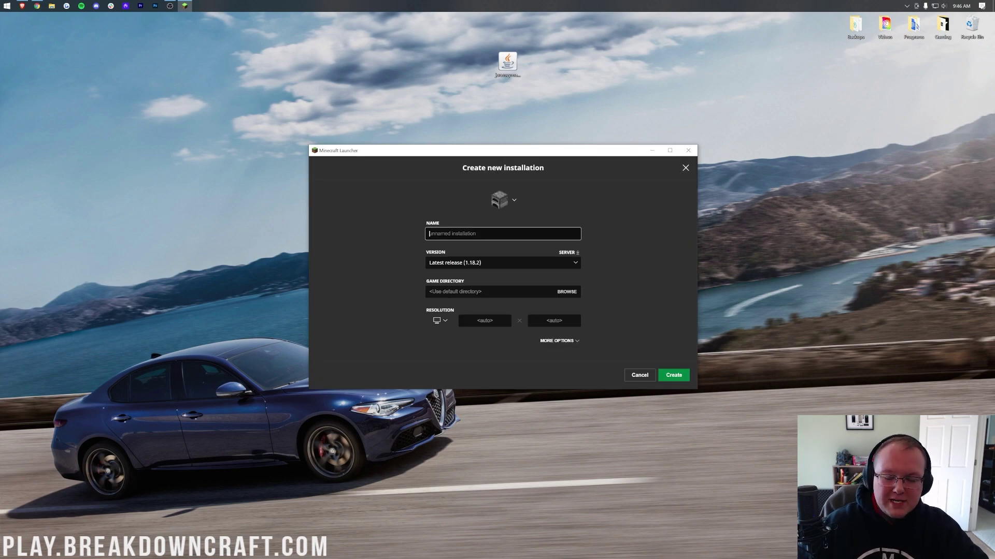
text(Play.BreakdownCraft.com)
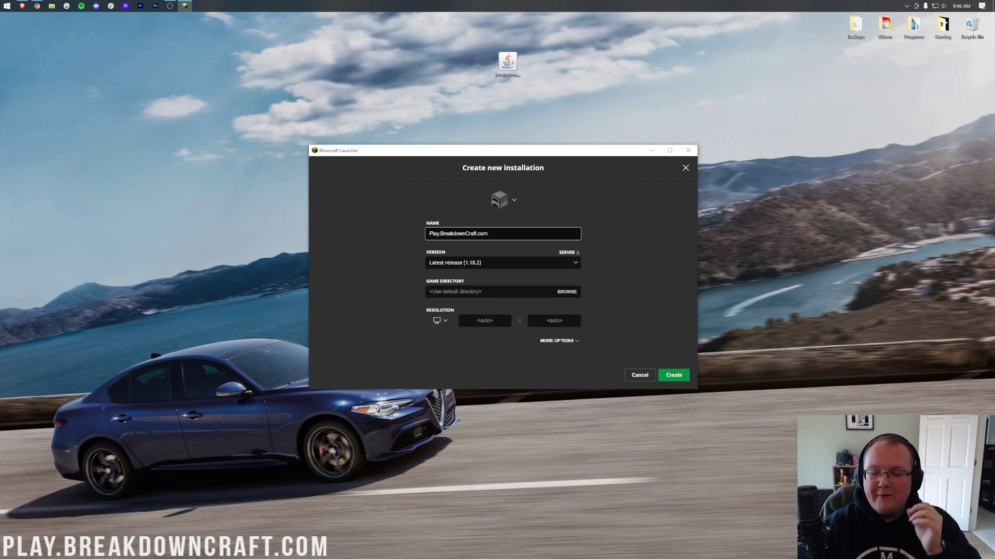
key(ctrl+a)
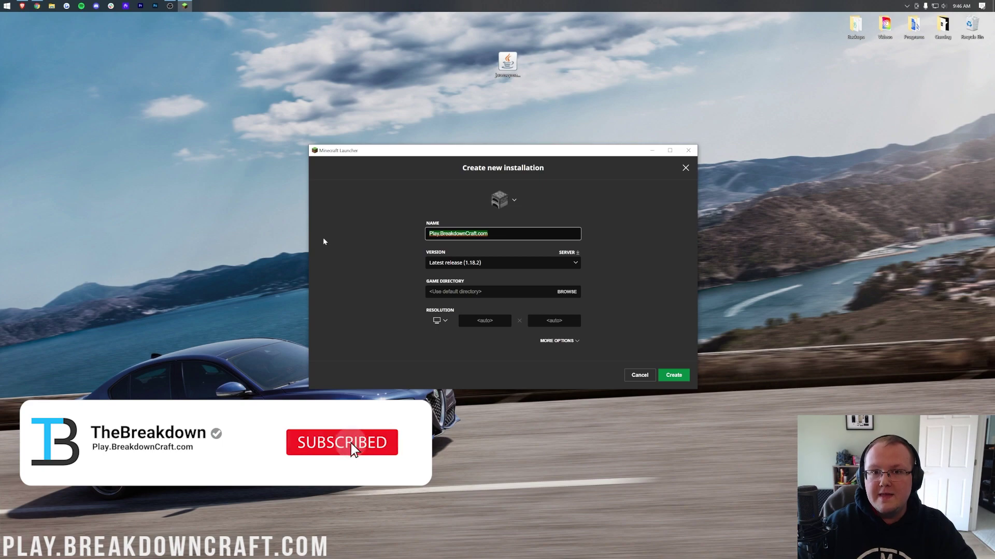
click(438, 266)
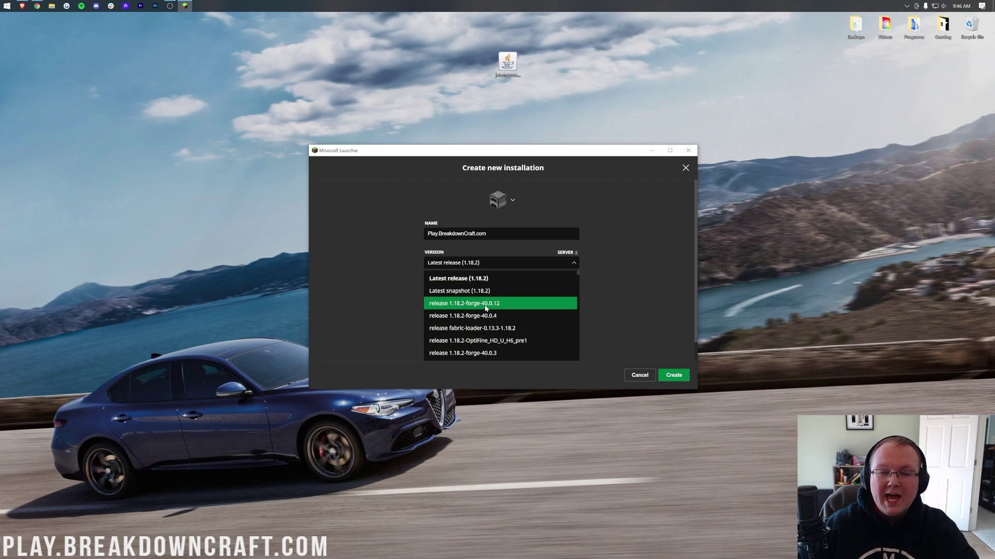
scroll(485, 308, down, 10)
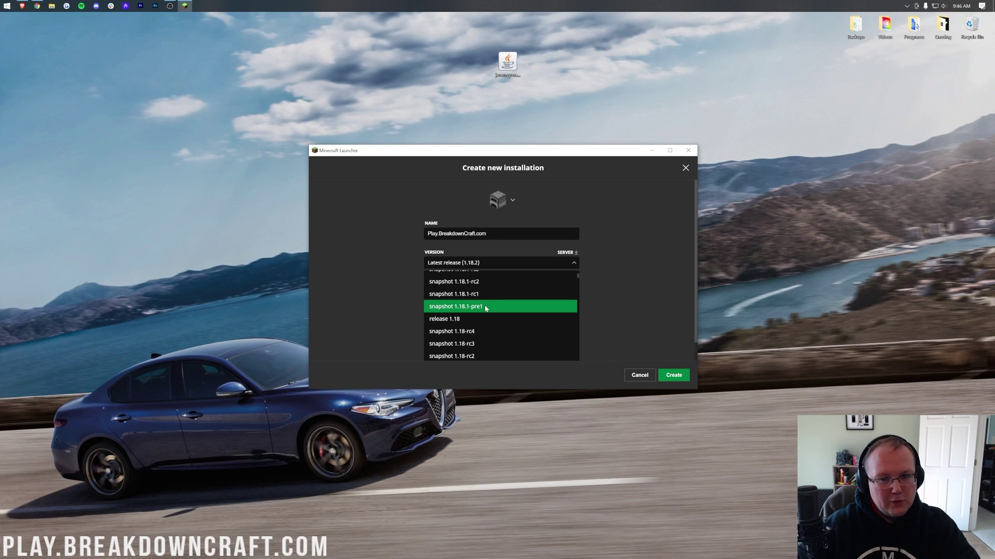
scroll(486, 308, up, 10)
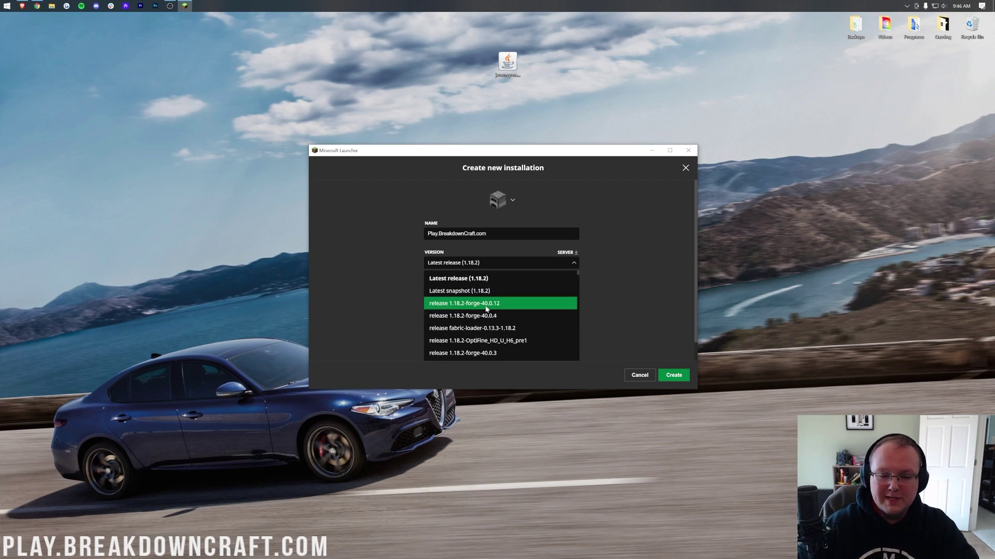
click(486, 307)
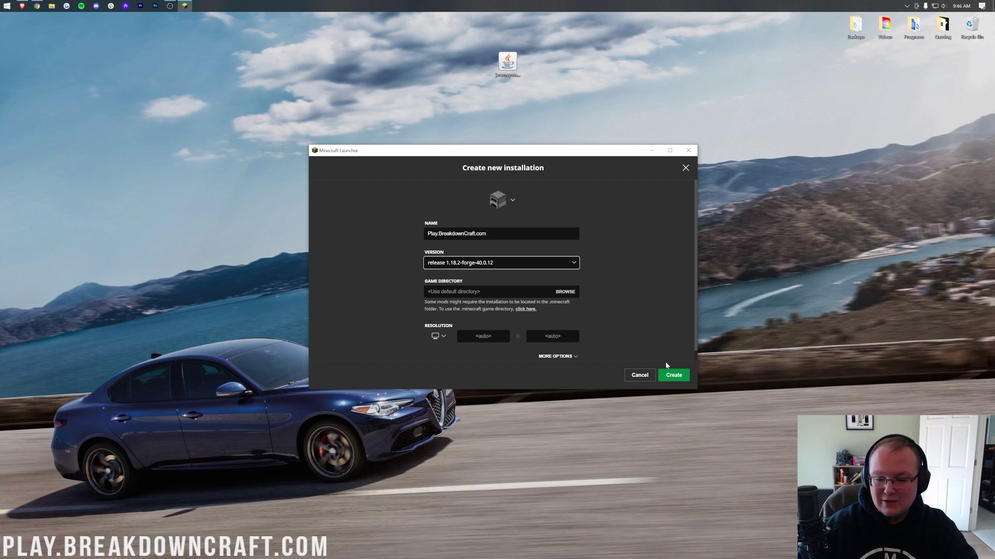
Set the new installation's resolution to 1920 x 1080 and create the installation.
click(438, 336)
click(443, 313)
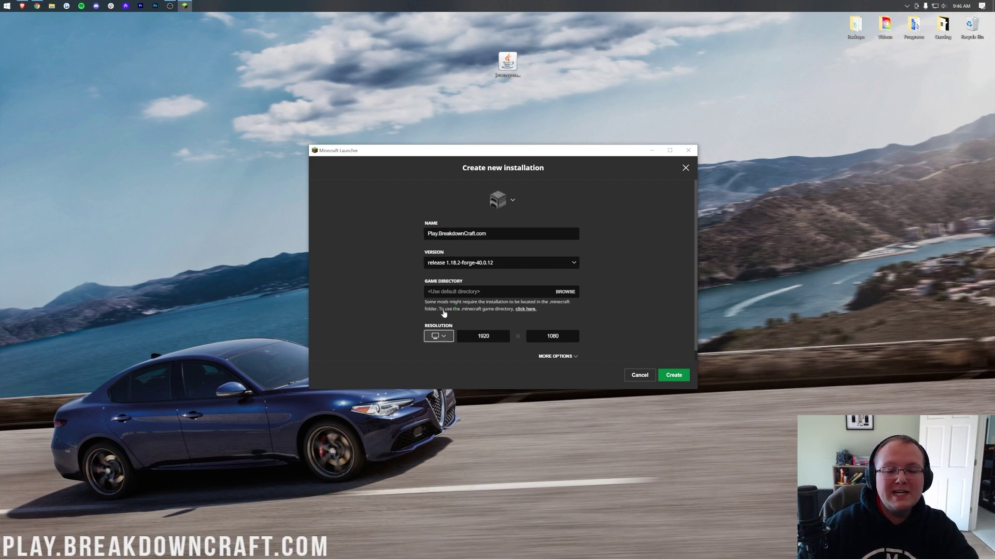
click(684, 377)
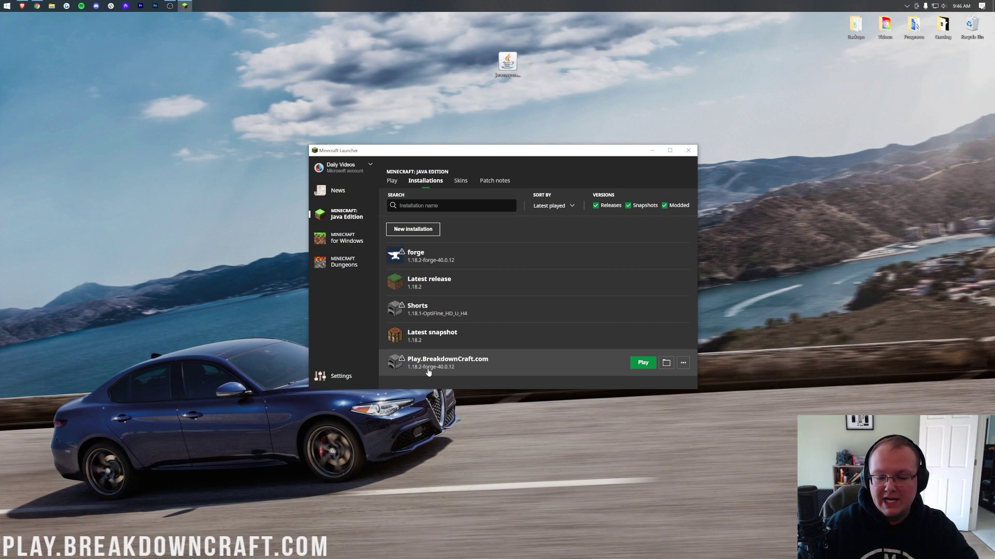
Launch the Play.BreakdownCraft.com installation, accepting the modified-game warning, and open the game's list of mods.
click(634, 364)
click(598, 317)
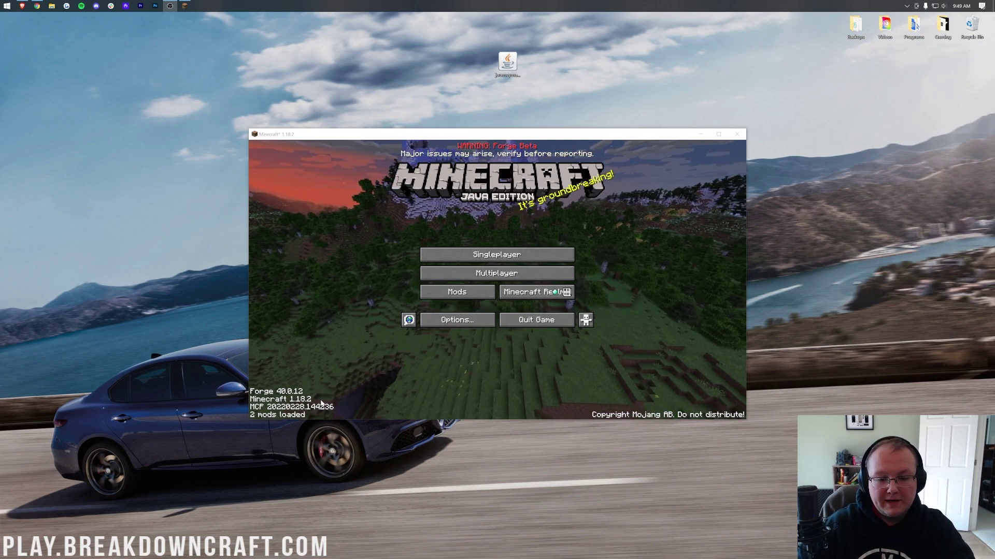
click(440, 294)
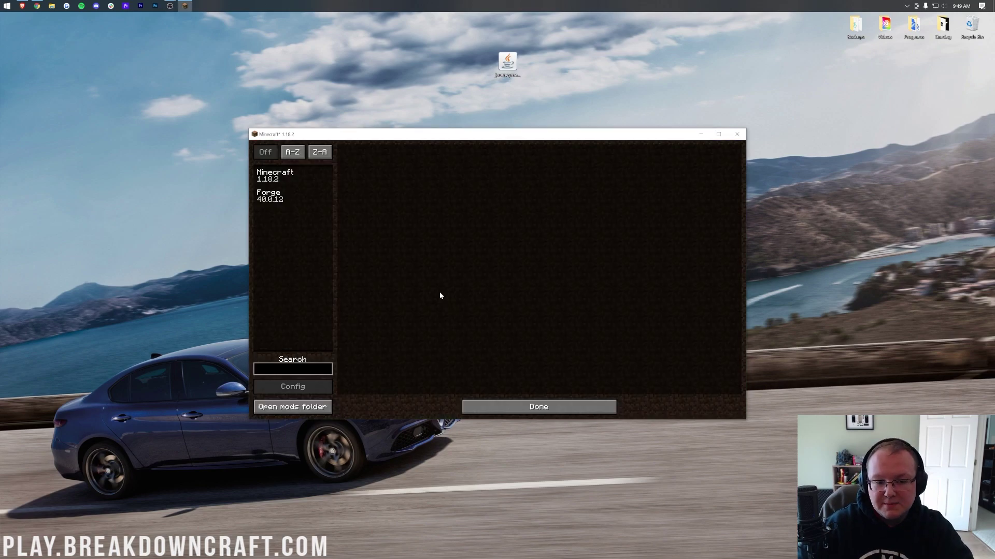
Open the mods folder from the game, move the JourneyMap jar from the desktop into it, and close the folder.
click(293, 408)
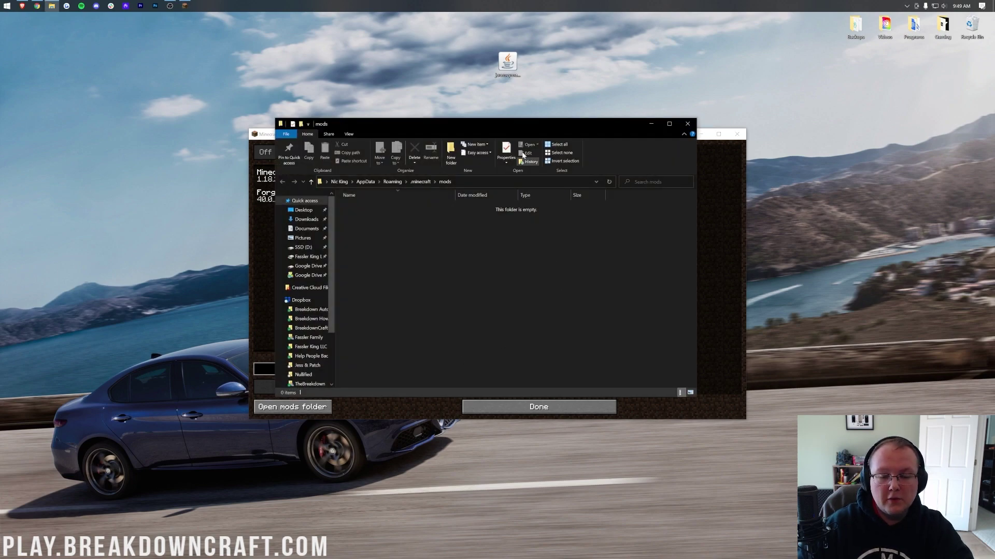
drag(507, 66, 478, 278)
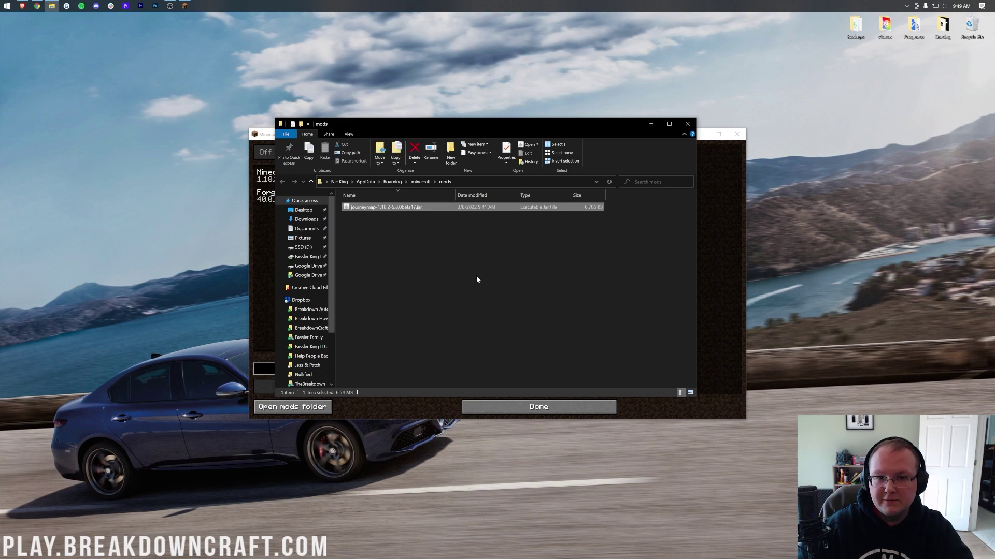
click(687, 125)
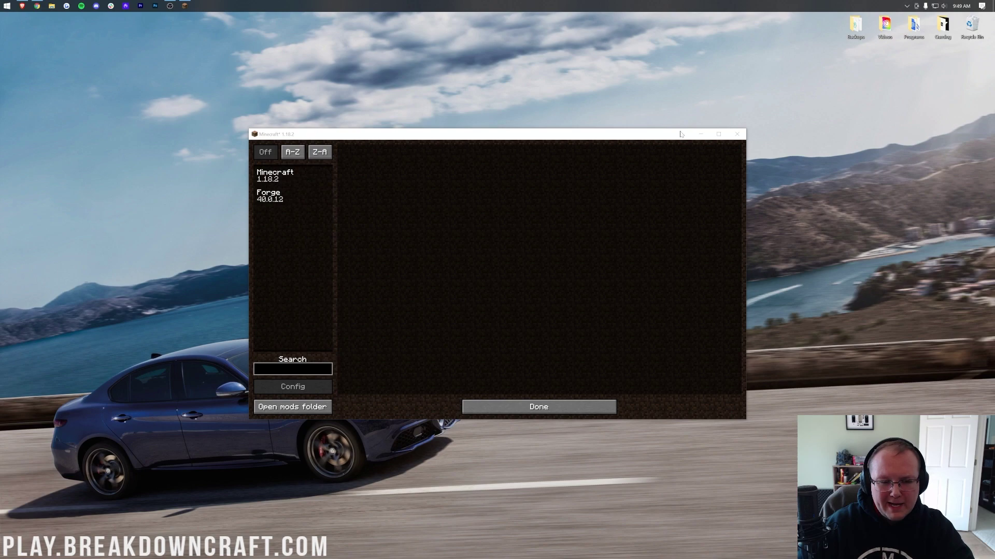
Quit the game and relaunch the Play.BreakdownCraft.com installation from the Minecraft Launcher, accepting the modified-game warning.
click(539, 408)
click(541, 318)
click(7, 6)
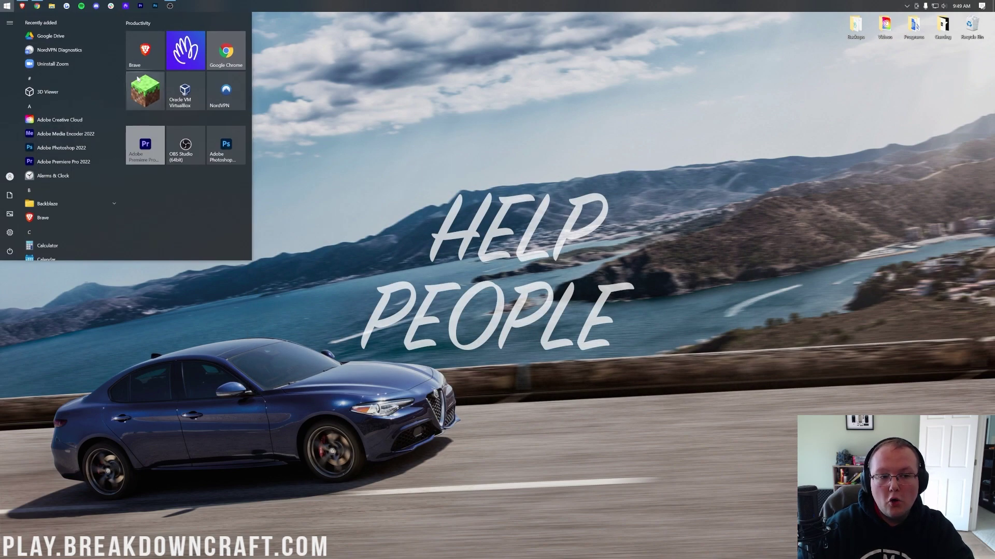
click(137, 78)
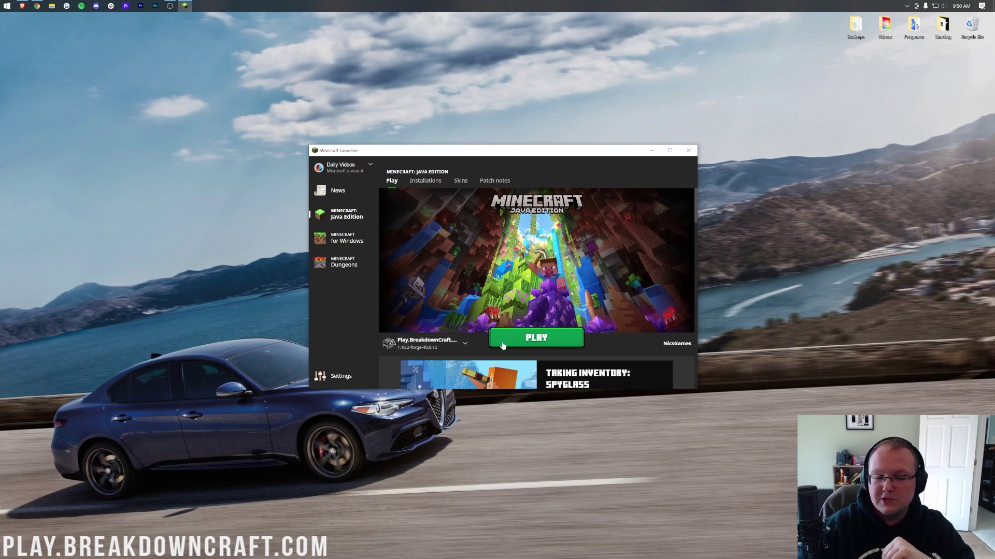
click(538, 339)
click(587, 315)
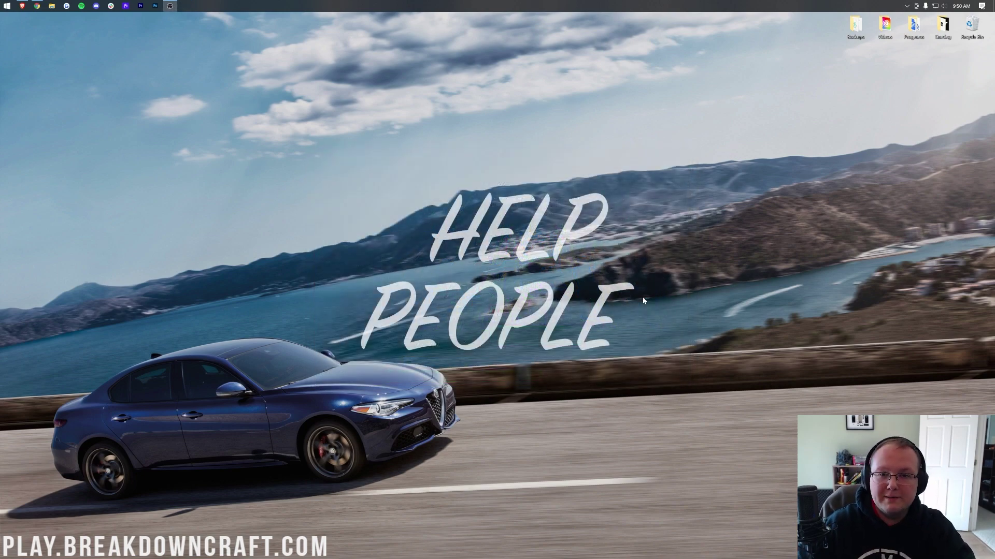
Check the JourneyMap entry's details in the game's mod list and return to the title screen.
click(449, 298)
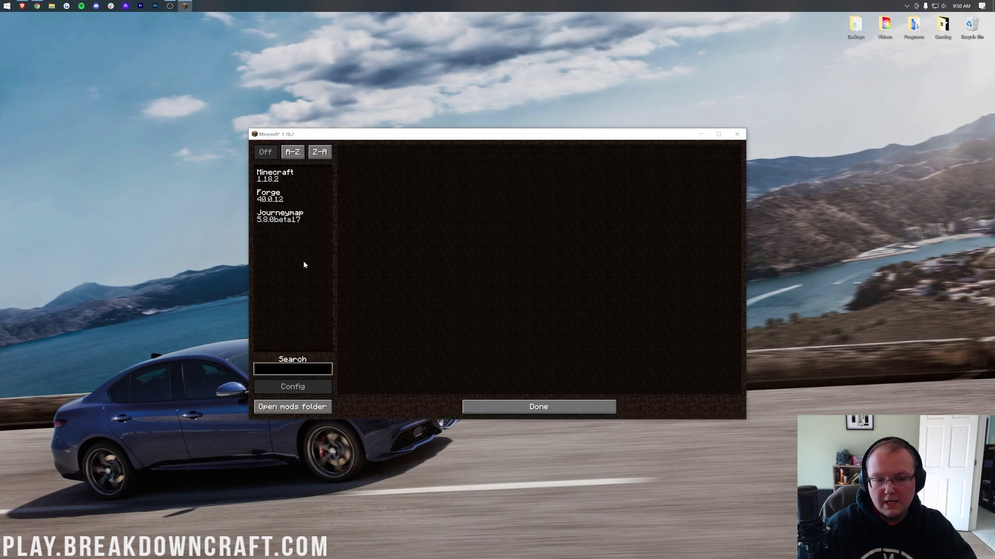
click(290, 220)
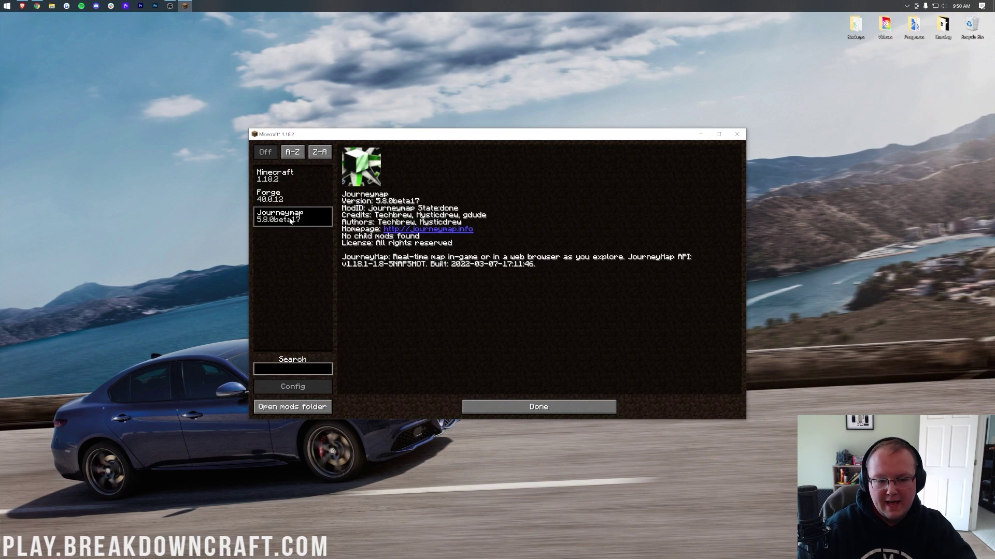
click(520, 412)
Load the singleplayer world Seed: Play.BreakdownCraft.com and briefly free the cursor with the chat to point out the minimap.
click(499, 254)
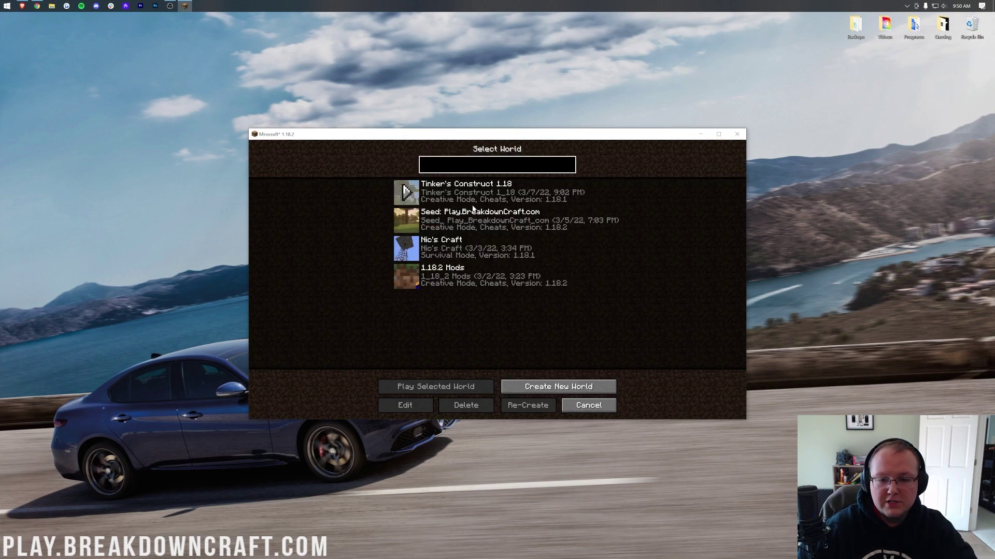
double_click(466, 219)
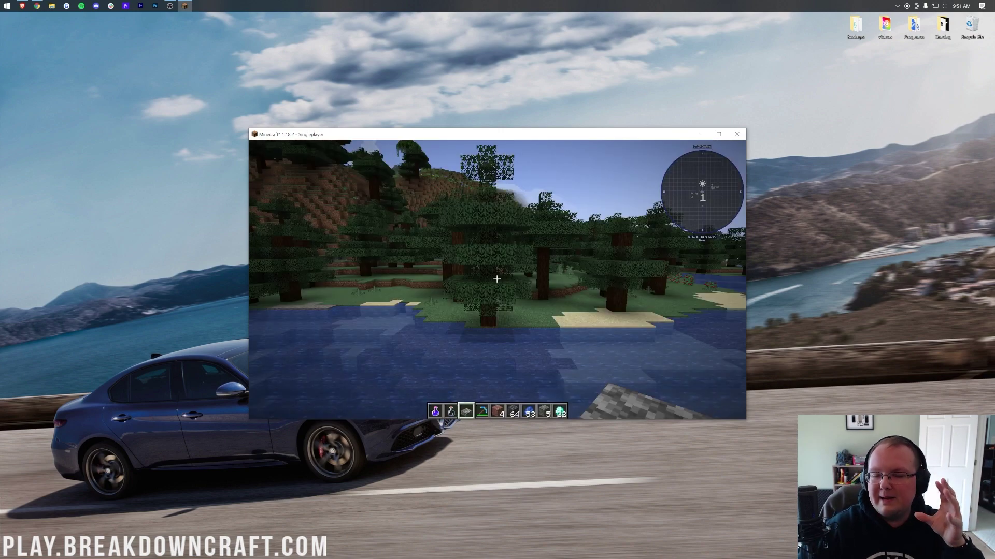
key(t)
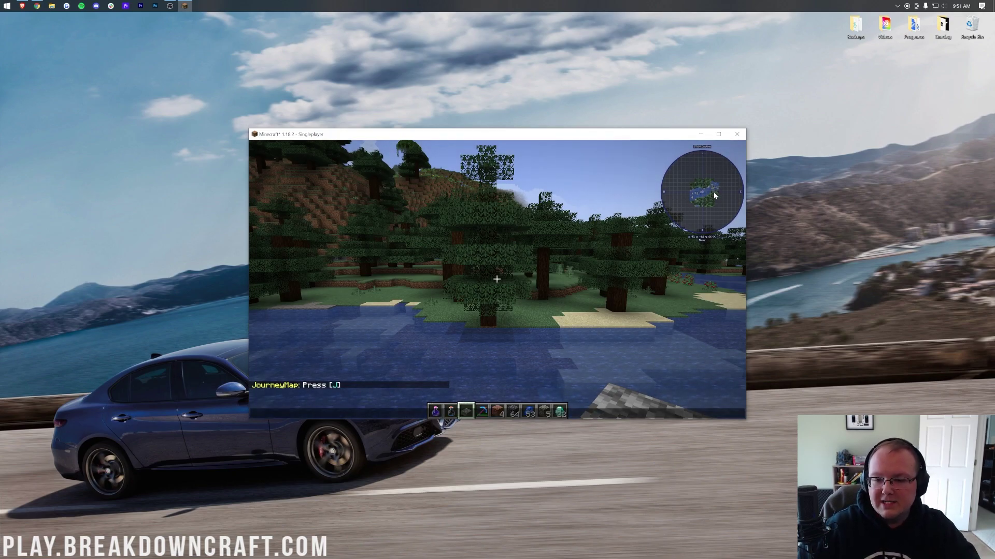
key(Escape)
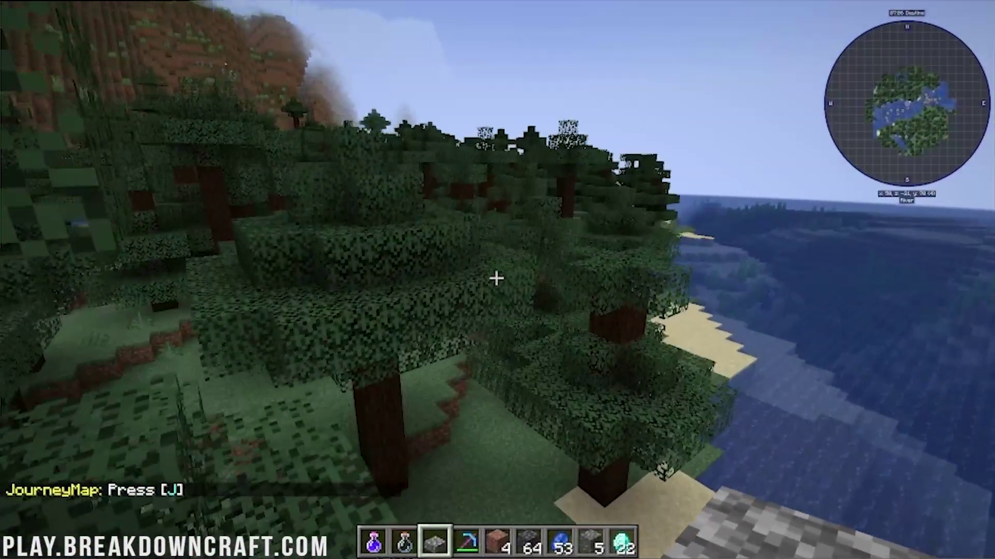
Open JourneyMap, view its client options from the About screen, and close them to reach the full-screen map.
key(j)
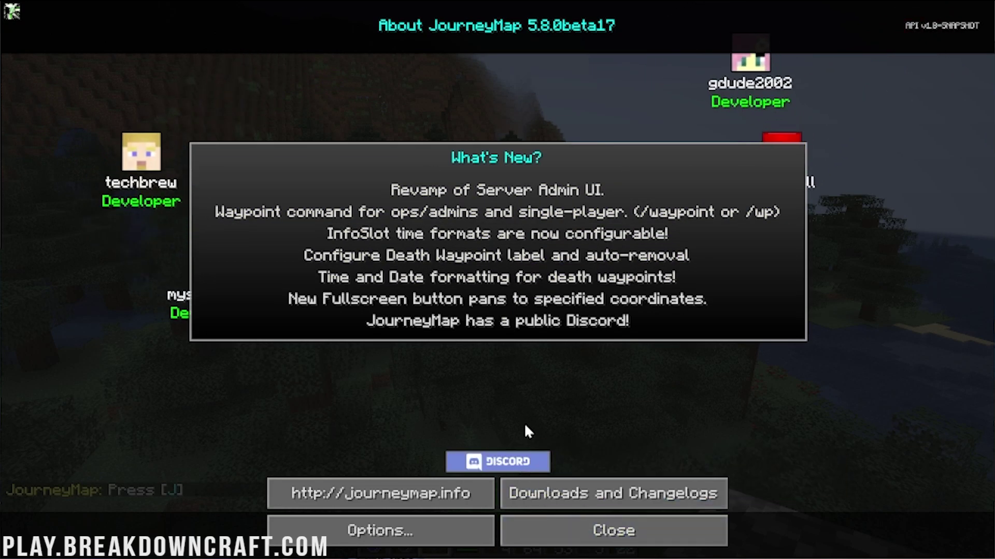
click(418, 543)
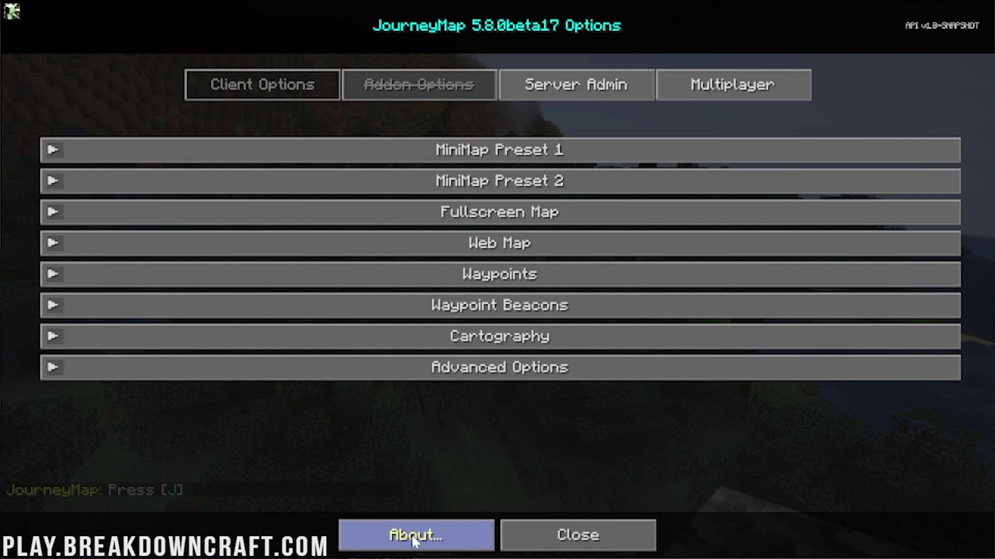
click(567, 542)
click(568, 542)
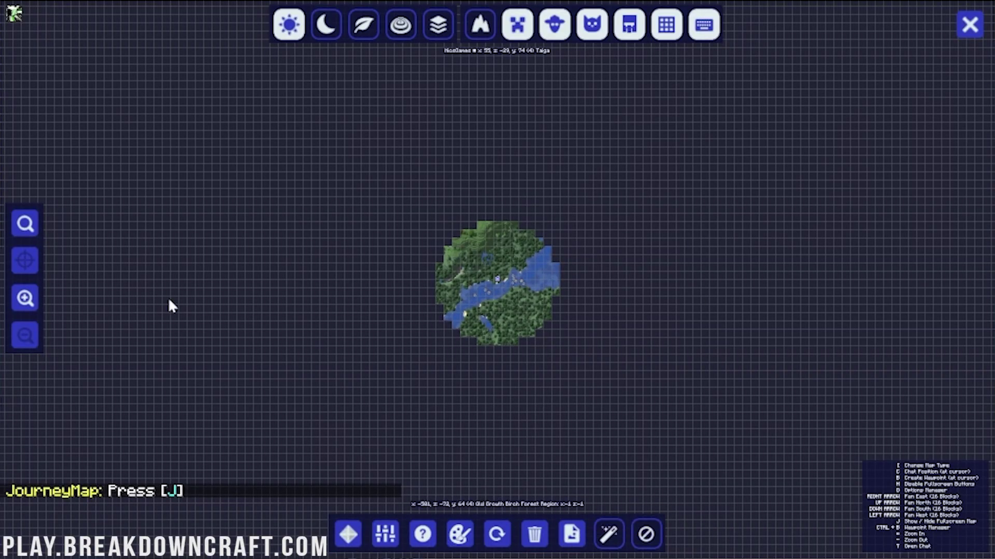
Examine the explored terrain around the player on the full-screen map at different zoom levels.
drag(568, 306, 546, 214)
scroll(471, 278, up, 3)
scroll(471, 273, down, 1)
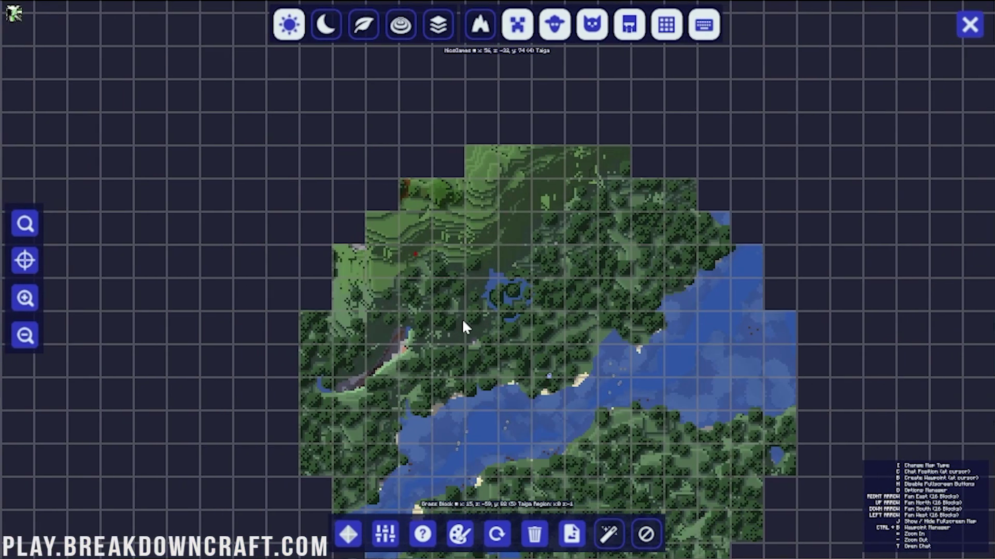
drag(461, 318, 391, 211)
drag(511, 278, 487, 238)
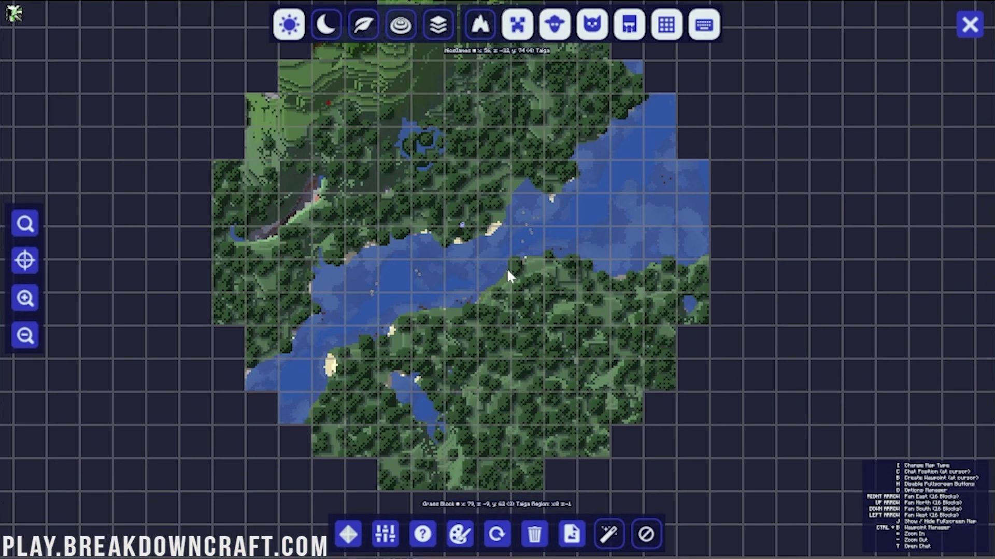
scroll(511, 290, down, 2)
scroll(510, 290, up, 2)
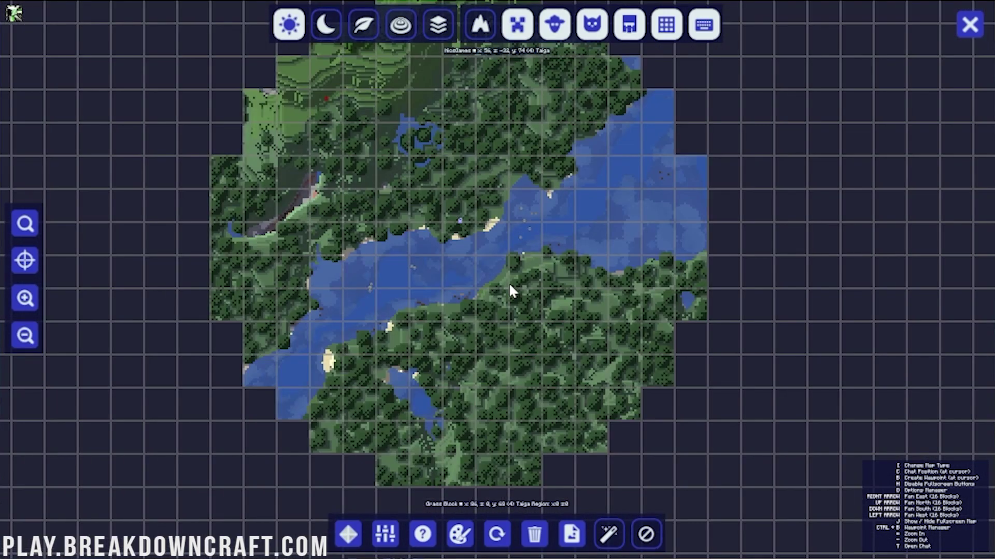
scroll(510, 290, down, 1)
drag(508, 281, 506, 303)
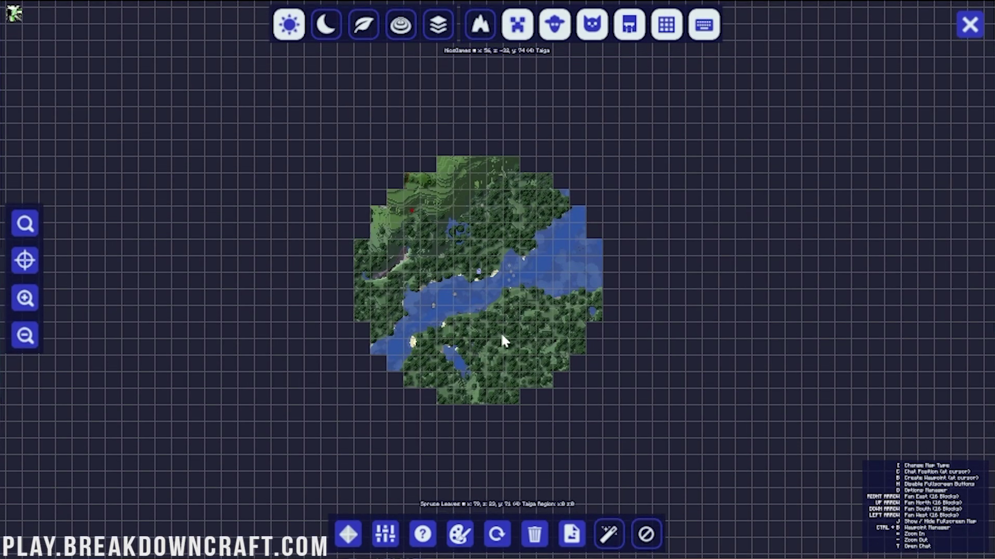
Create a waypoint named Evergreen Forest at the player's current location with the green color 102, 176, 50, and return to the full-screen map.
click(348, 535)
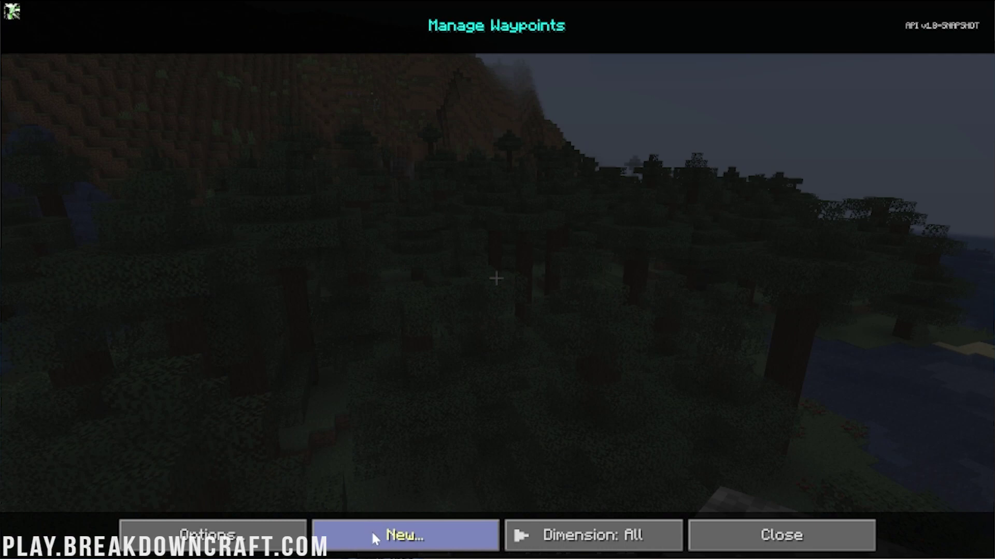
click(372, 533)
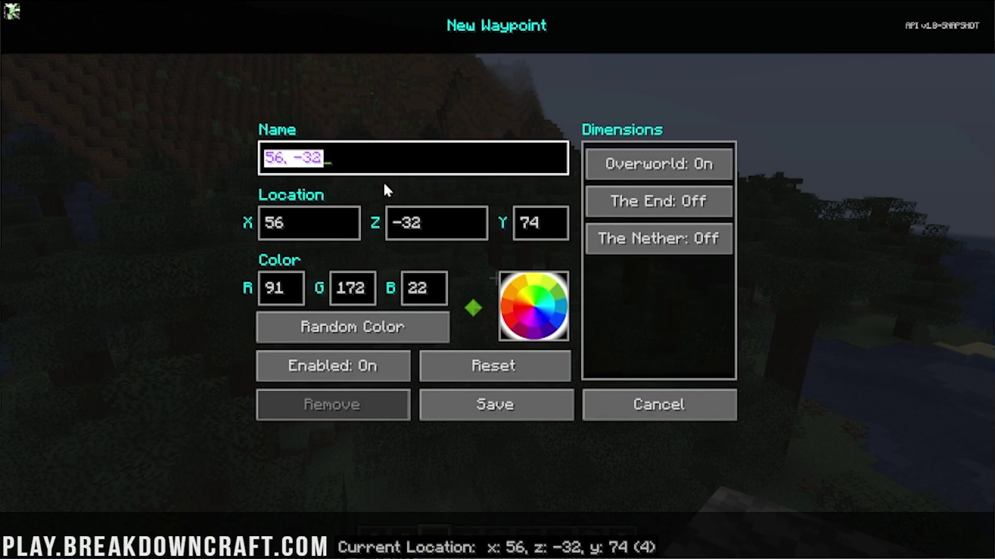
text(Ever)
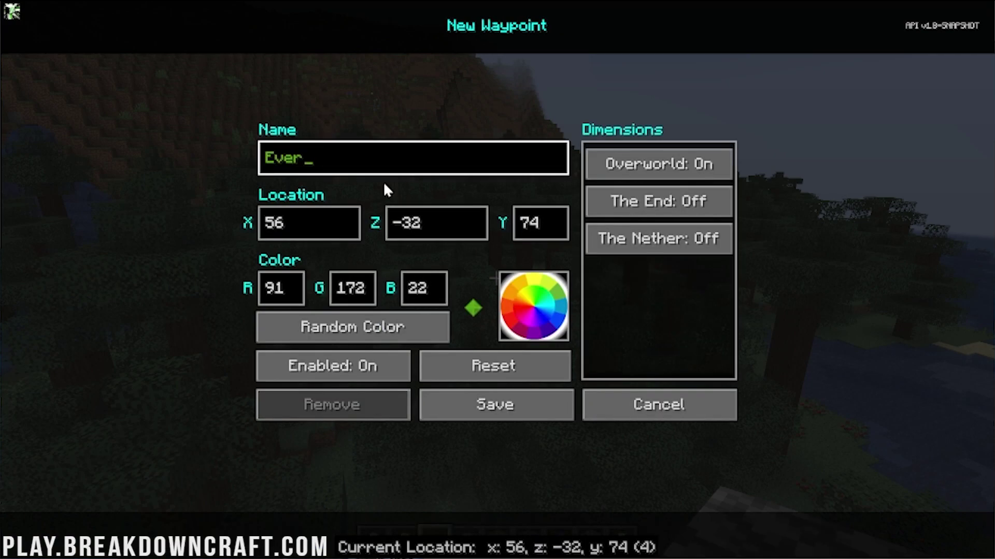
text(green Forest)
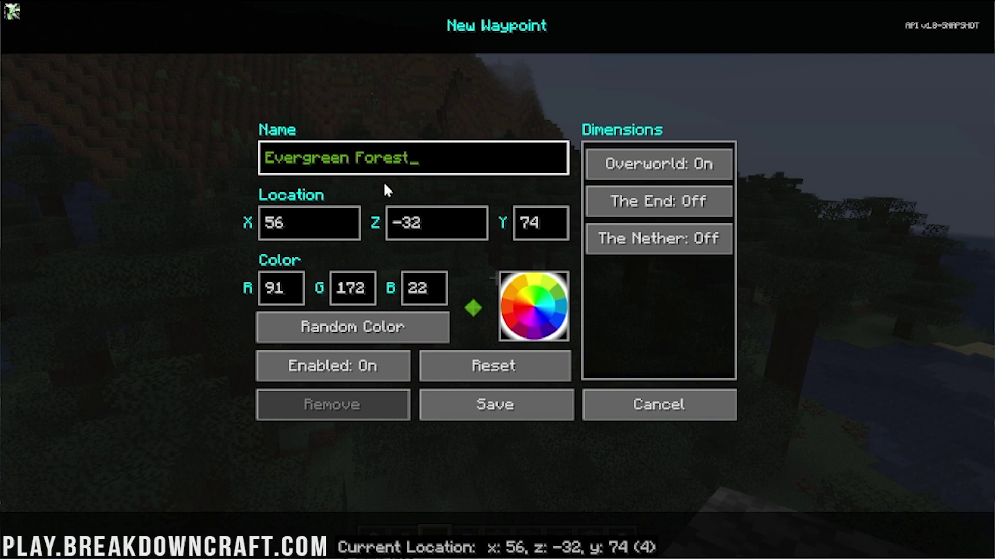
click(565, 300)
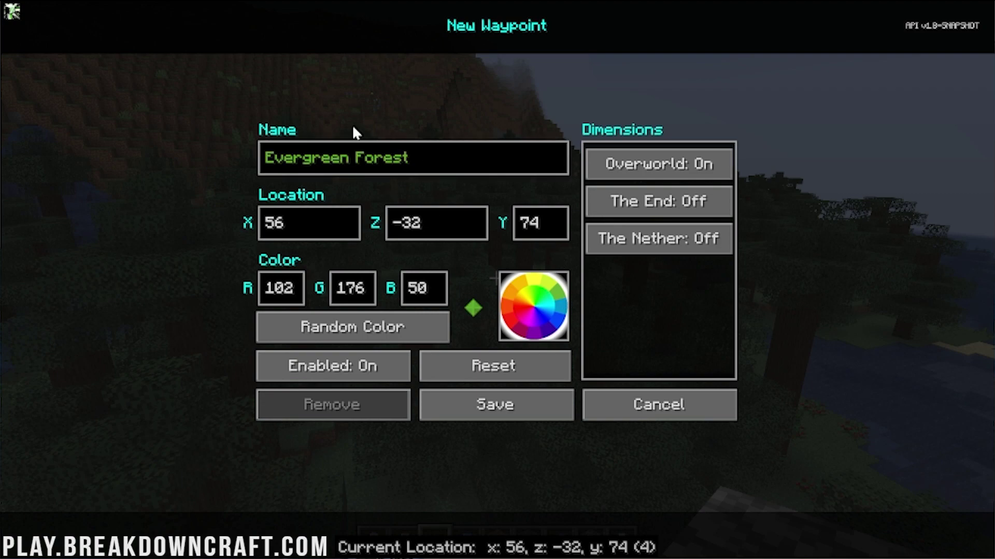
click(497, 414)
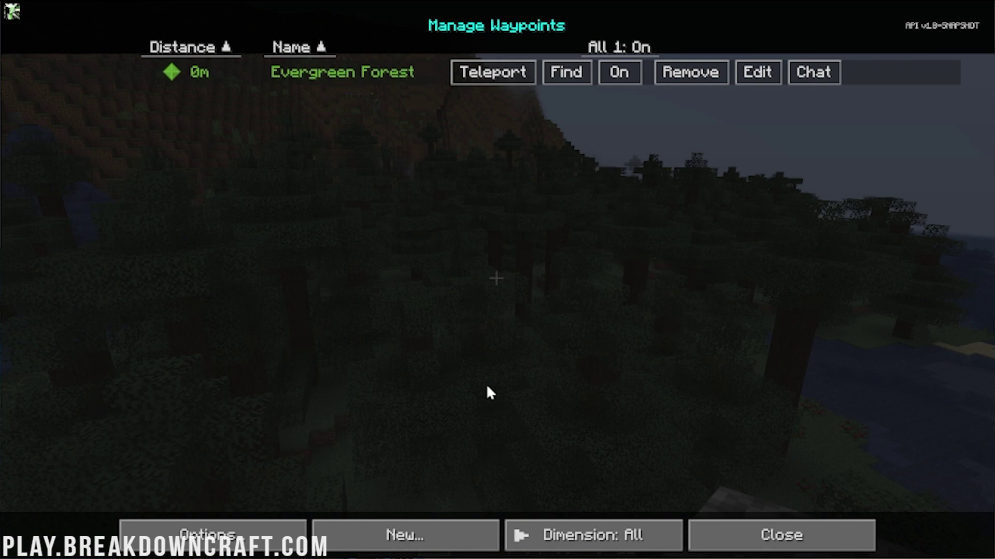
click(730, 539)
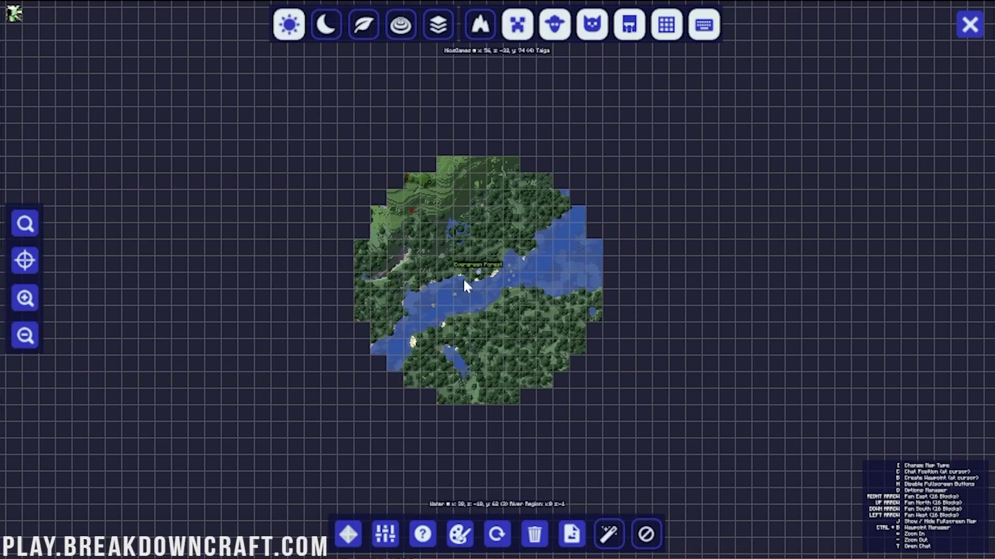
Zoom in on the Evergreen Forest waypoint, leave the full-screen map and travel over the trees towards the grassy hillside.
scroll(463, 281, up, 2)
key(Escape)
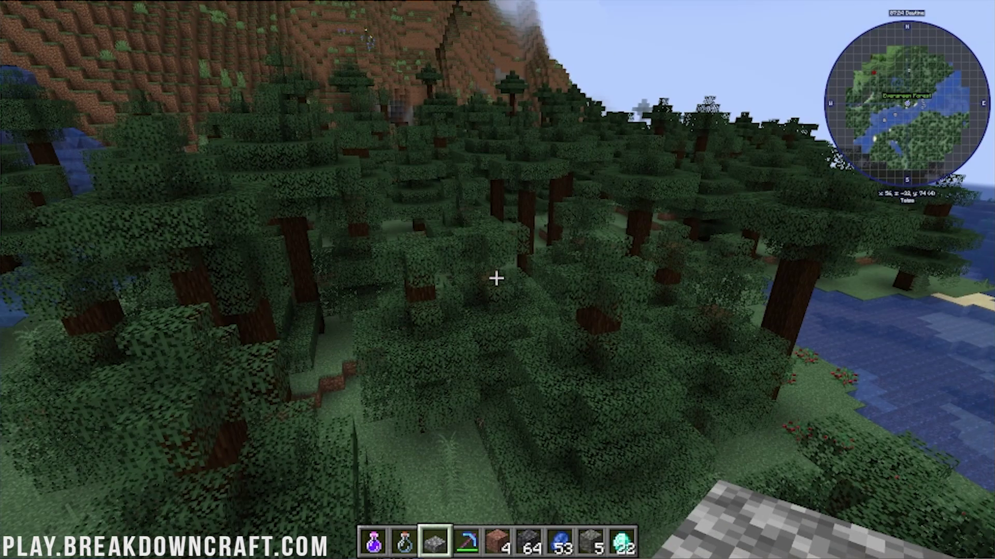
key(w)
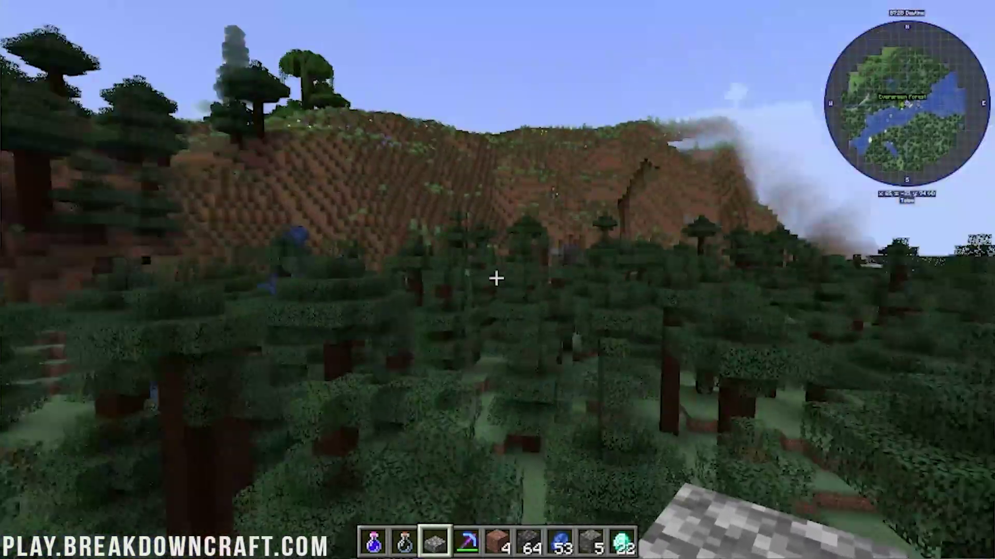
key(w)
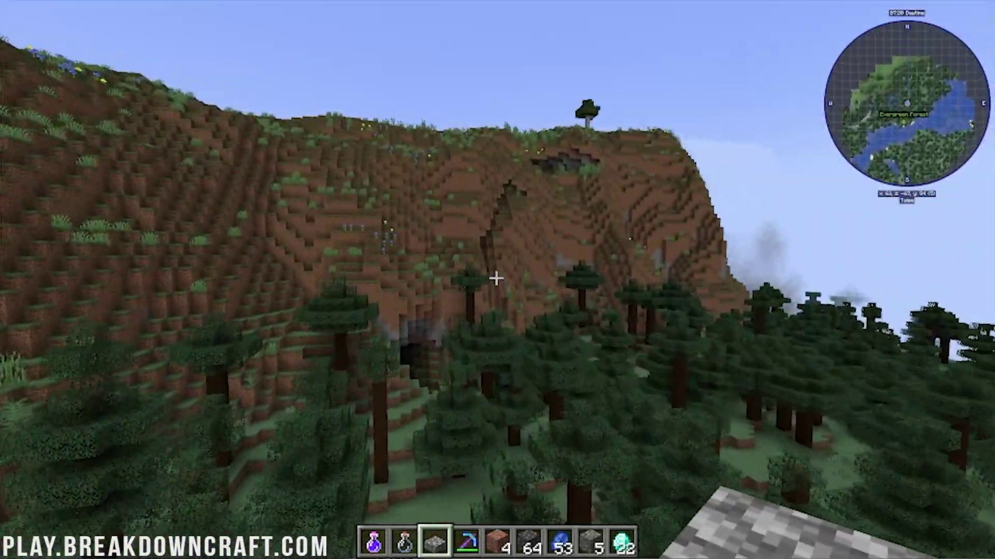
key(w)
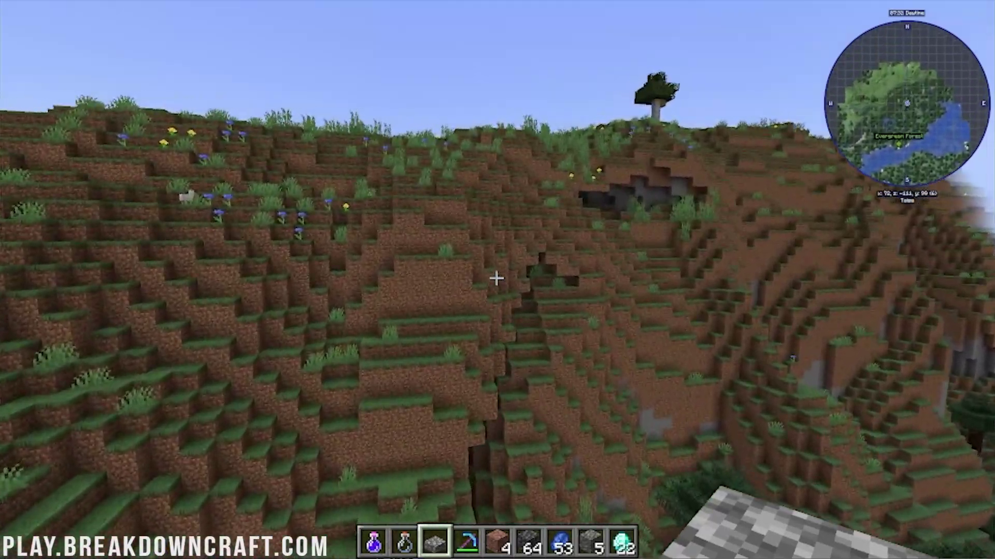
Look through the MiniMap Preset 1 options, set the minimap's size to its maximum and return to the game.
key(j)
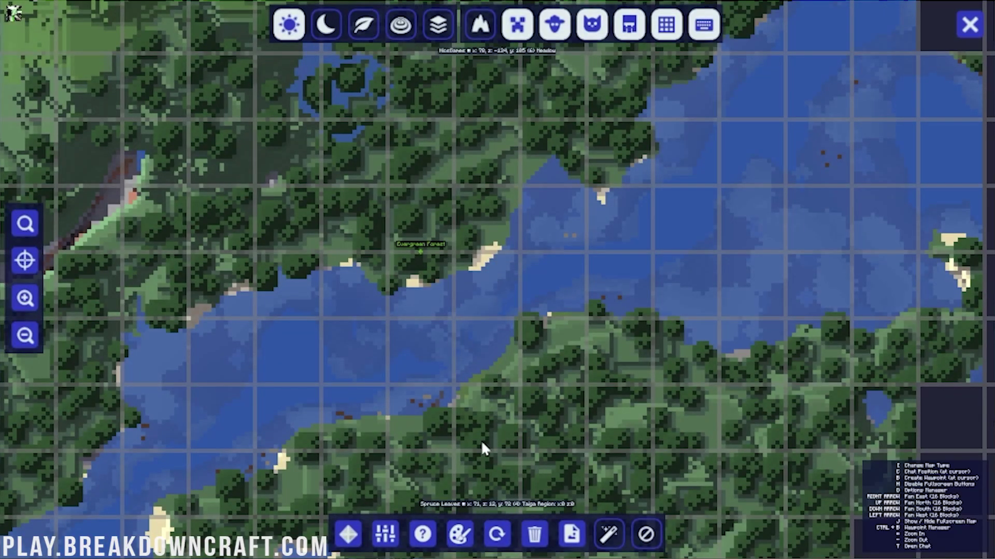
click(383, 534)
click(466, 153)
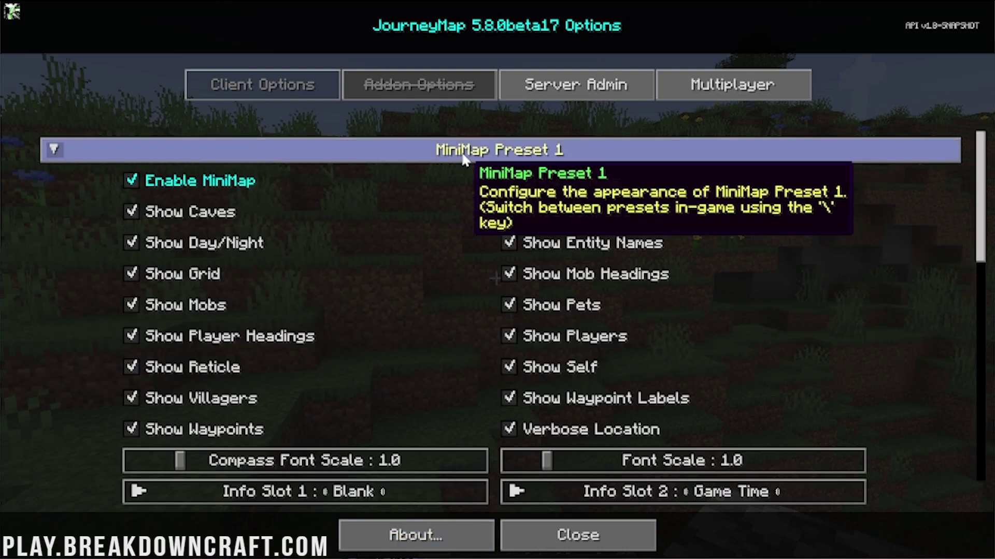
scroll(443, 293, down, 1)
scroll(442, 286, down, 5)
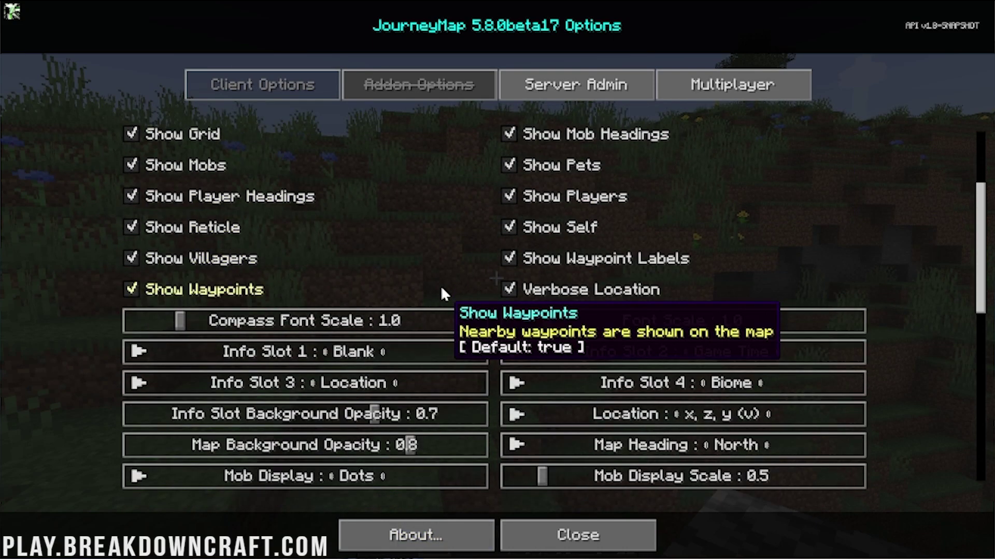
scroll(697, 368, down, 5)
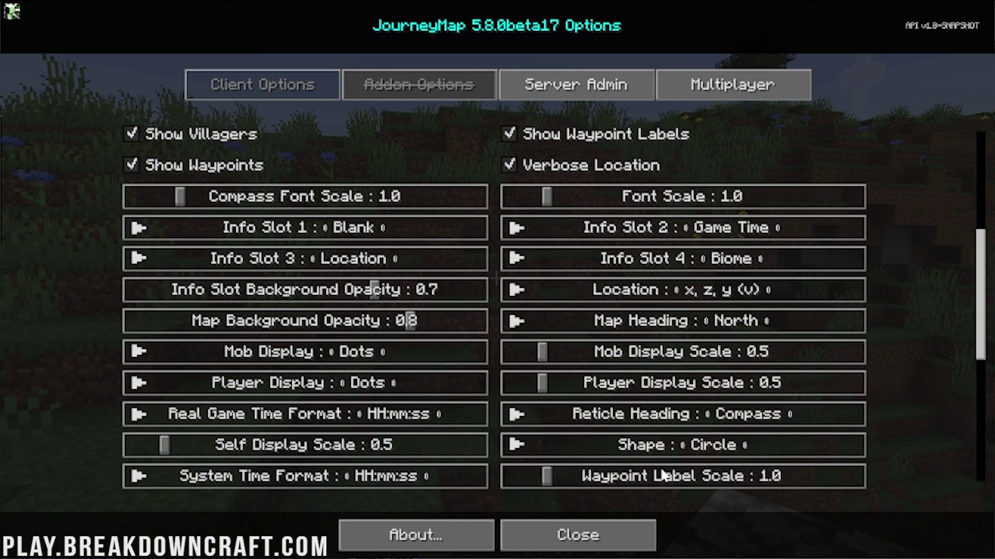
scroll(651, 452, down, 2)
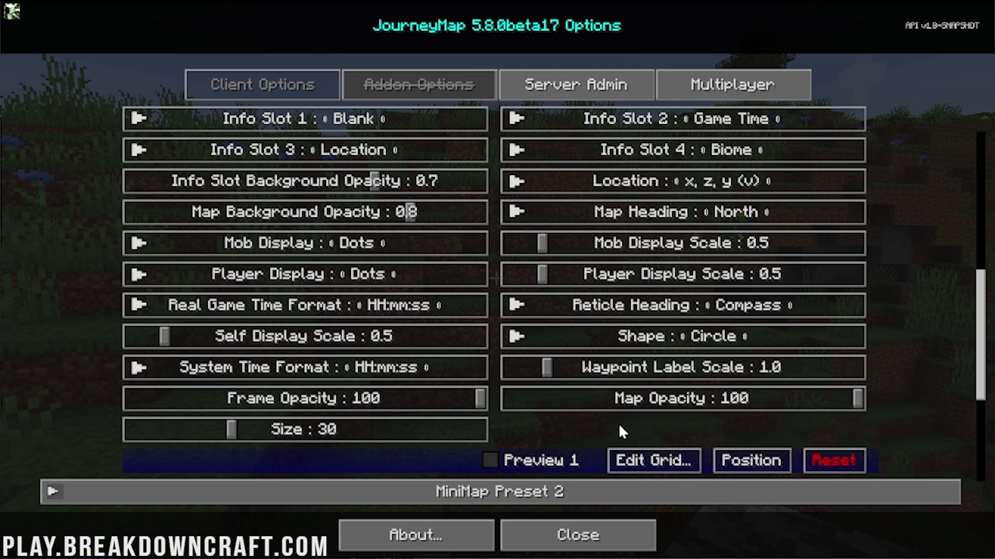
click(484, 430)
click(522, 534)
key(Escape)
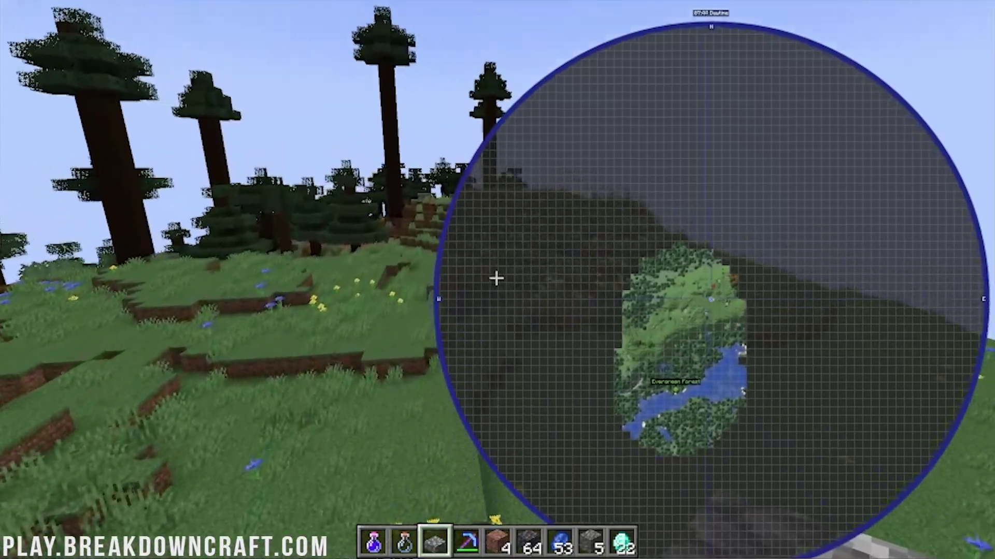
Reopen the MiniMap Preset 1 options from the full-screen map and reduce the minimap's size to a small corner map.
key(j)
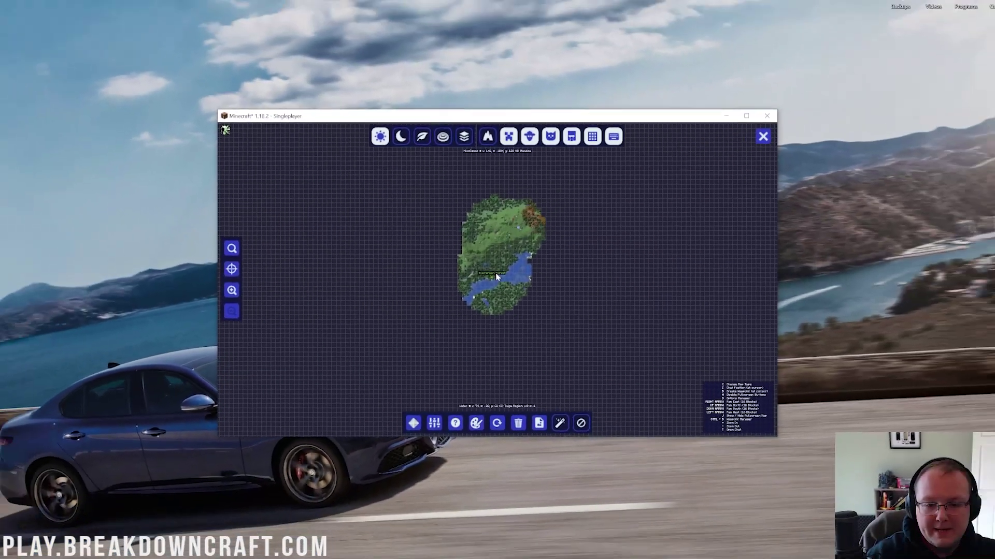
scroll(482, 296, up, 1)
scroll(482, 296, down, 1)
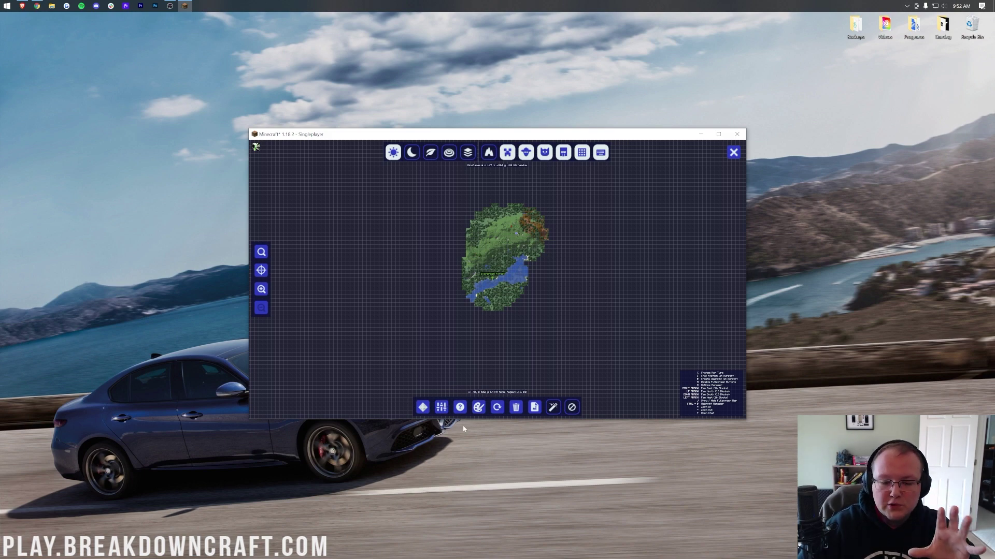
click(439, 409)
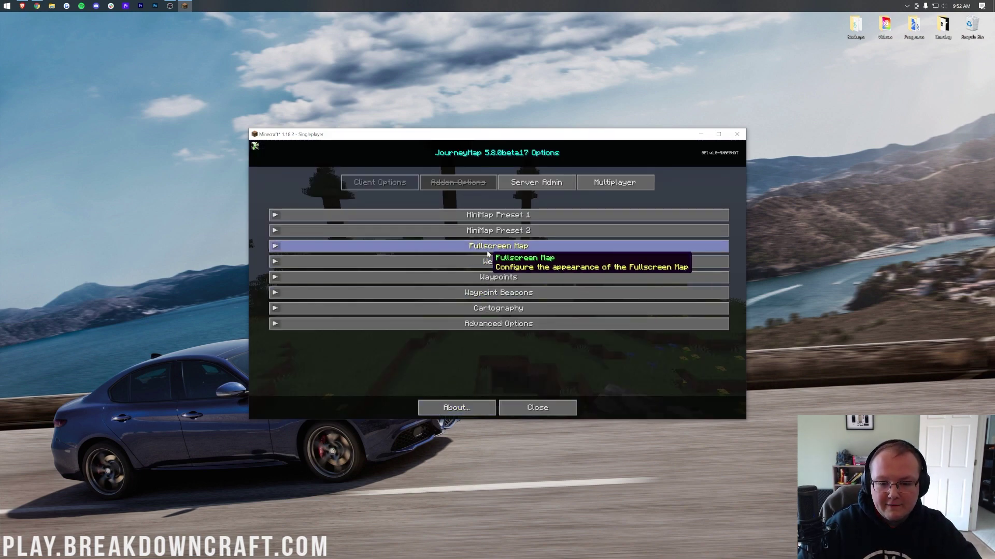
click(493, 215)
scroll(415, 367, down, 9)
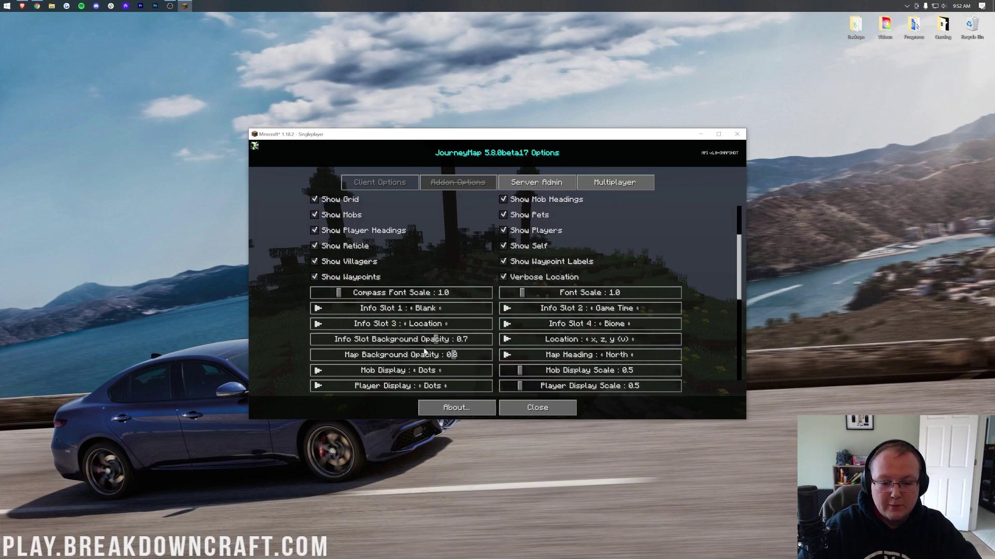
drag(417, 333, 366, 337)
key(Escape)
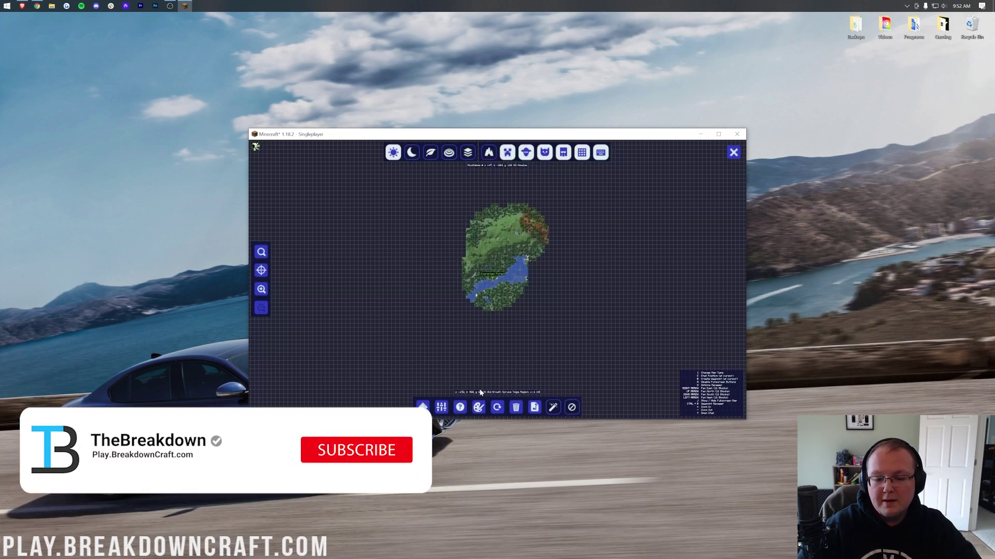
Leave the full-screen map and move forward across the flowery hill with the minimap showing.
key(Escape)
key(Escape)
key(w)
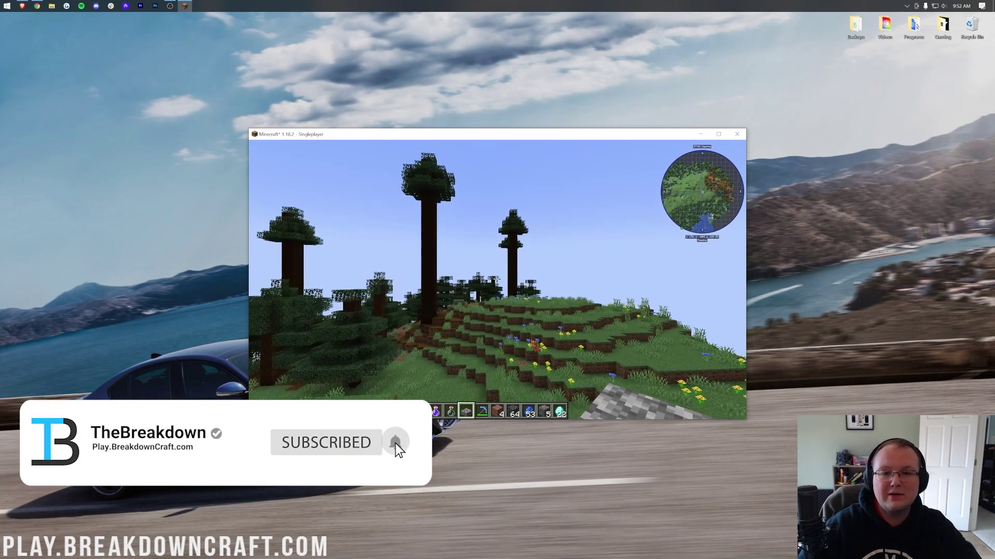
key(w)
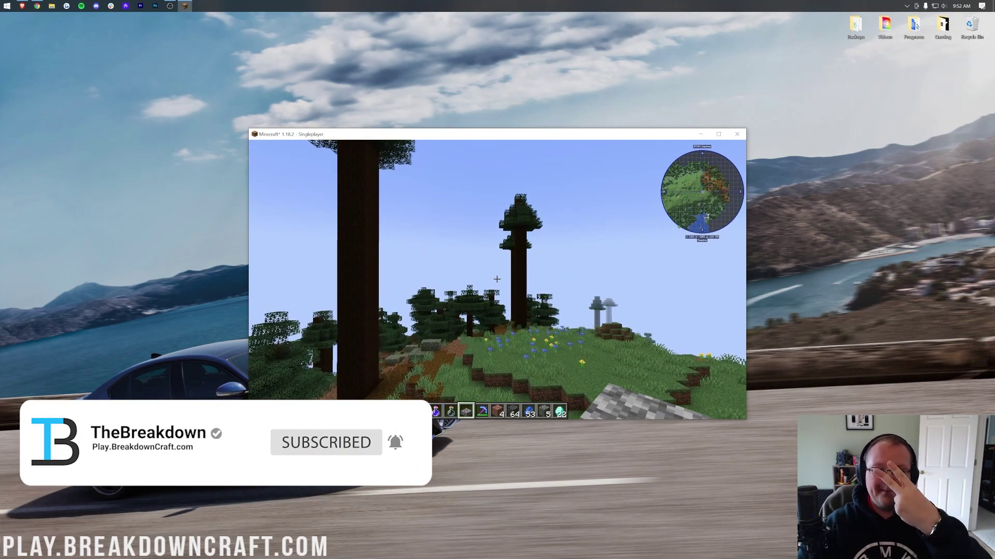